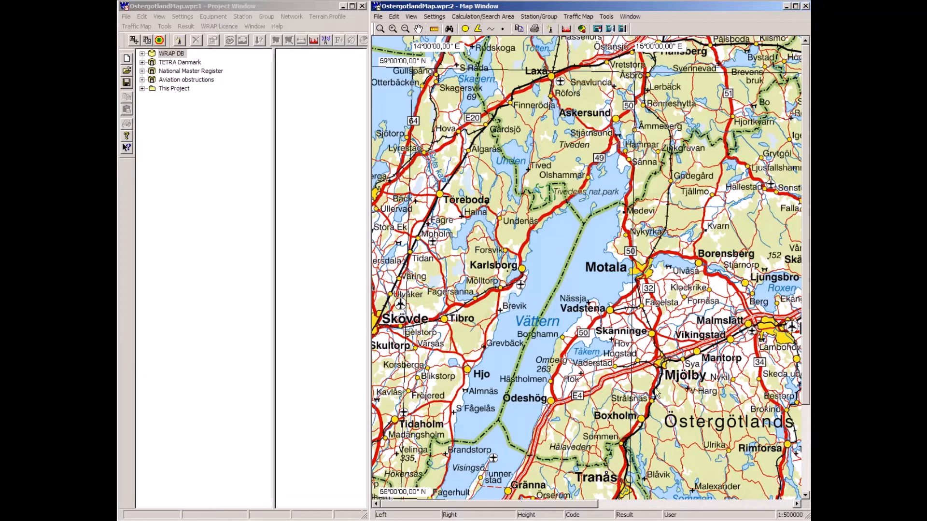
Step: Create a new station just east of Skänninge from the WRAP DB template Tetra BS_48 m and name it Base 01
right_click(660, 341)
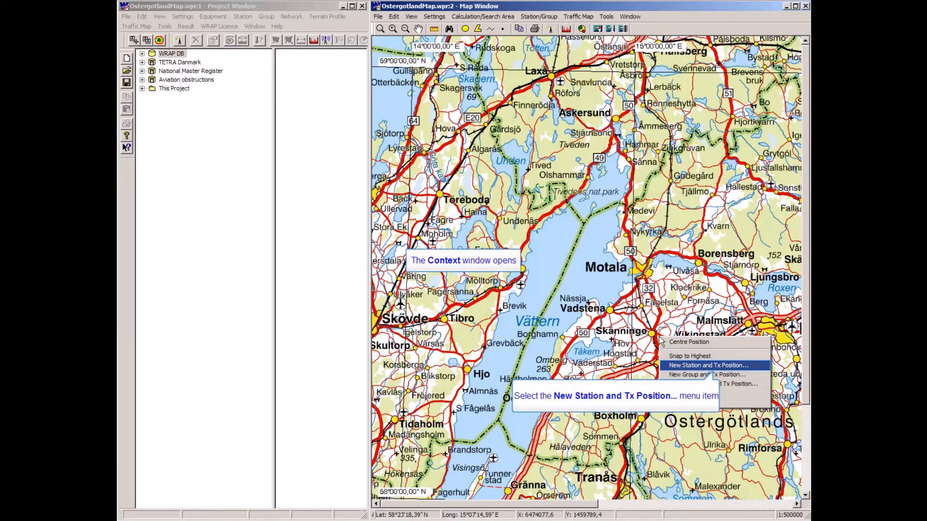
click(671, 366)
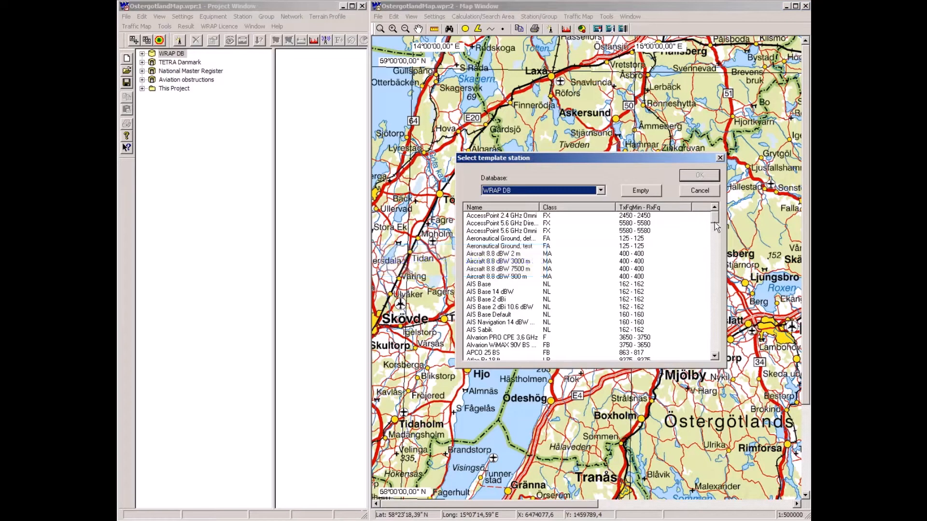
drag(714, 218, 715, 299)
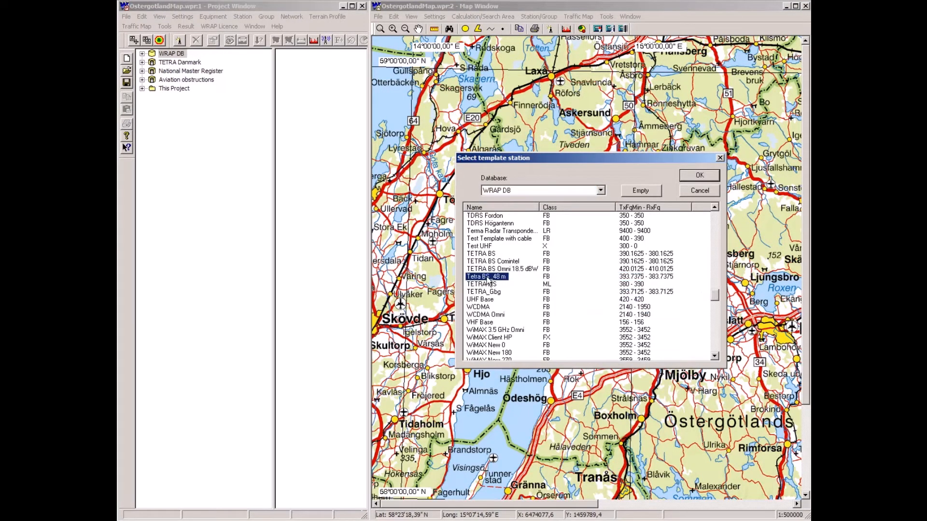
double_click(488, 279)
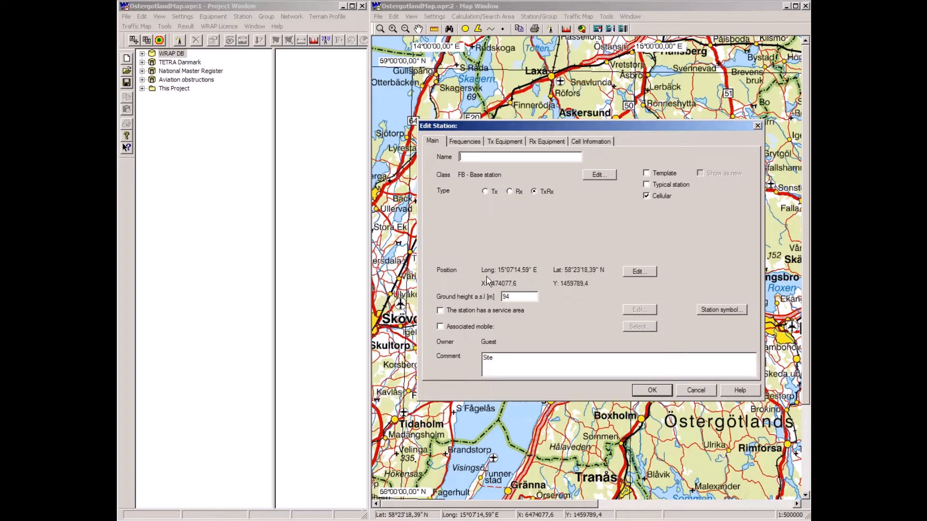
text(Base 01)
Step: Review the station's frequencies and the UHF allotment TETRA Gbg 20+20 fq without assigning anything from it
click(465, 141)
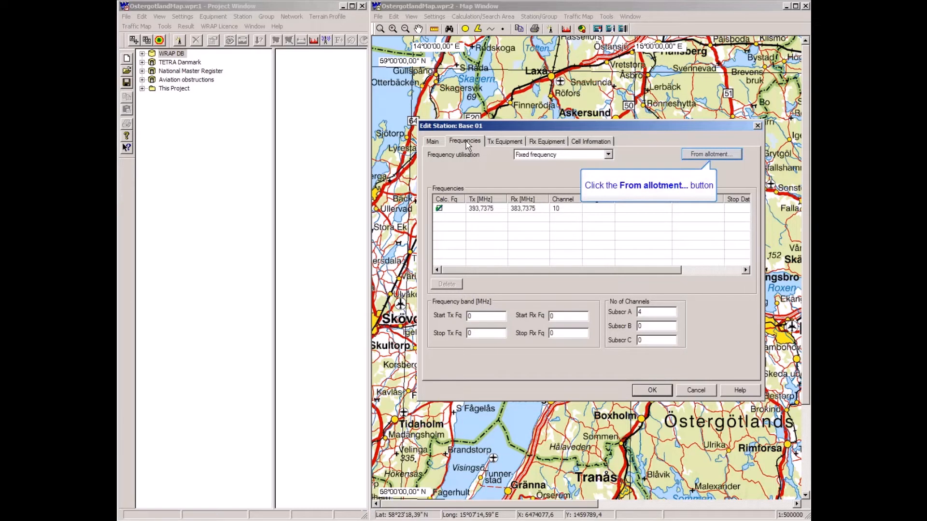
click(709, 154)
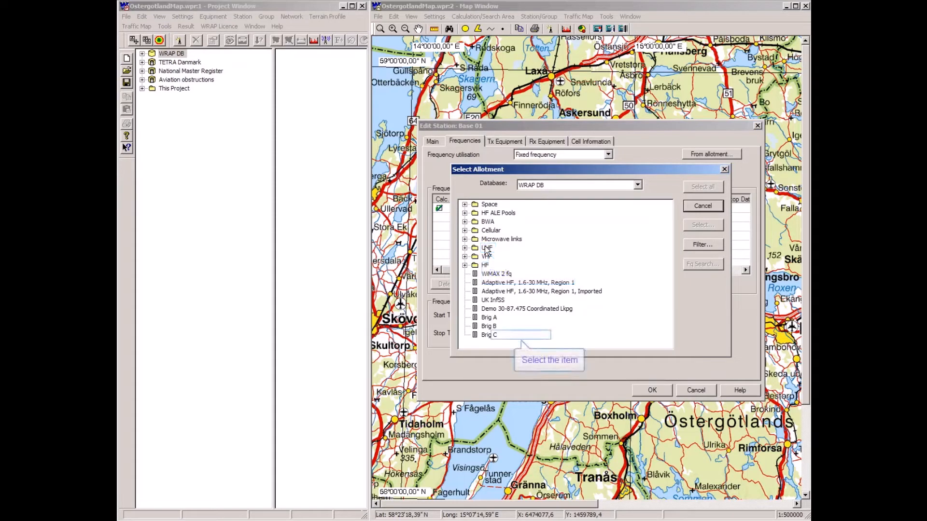
click(499, 336)
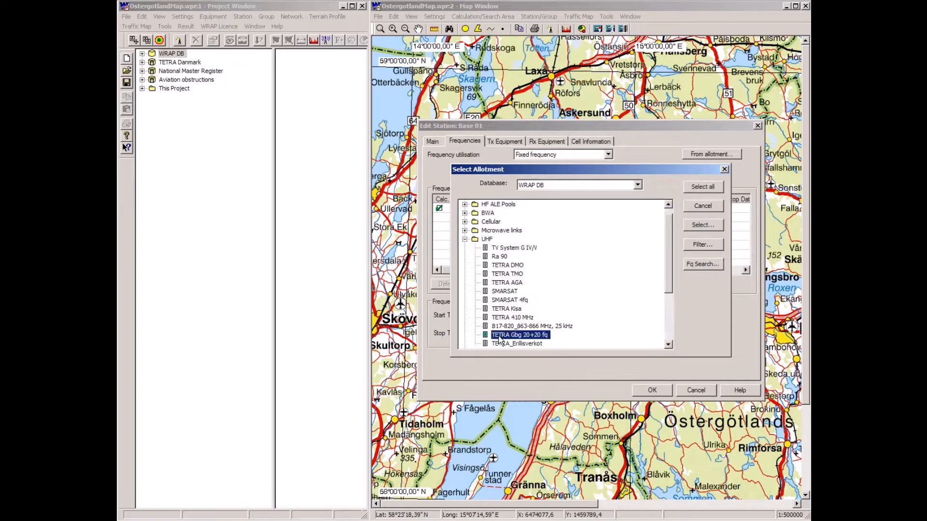
click(698, 227)
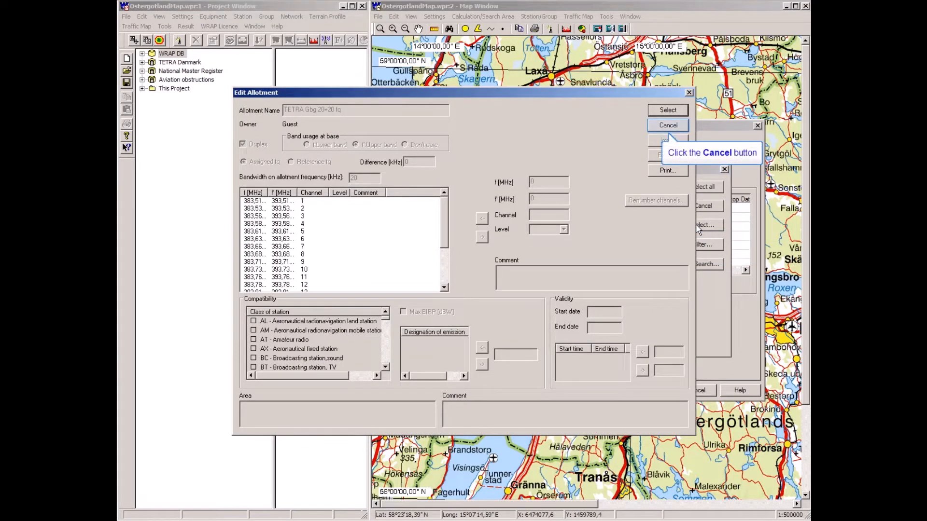
click(668, 125)
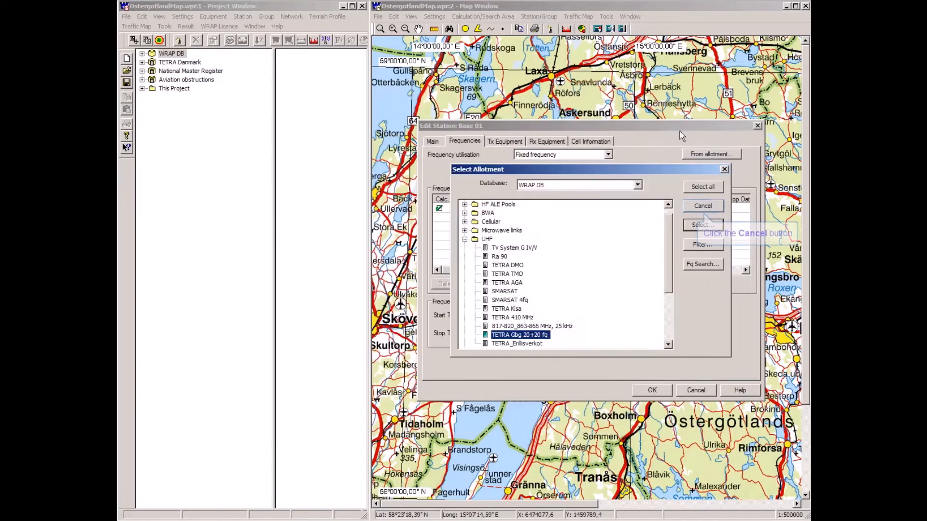
click(694, 208)
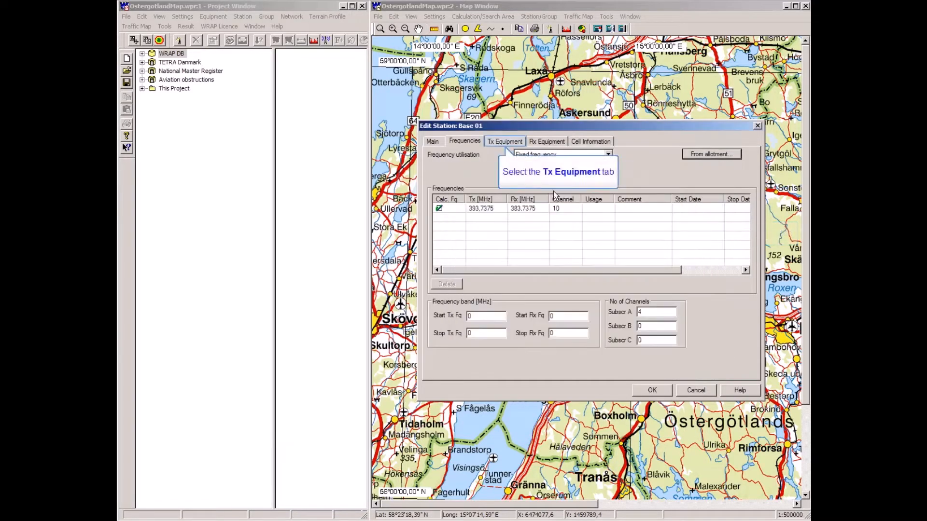
Step: Inspect the transmit antenna K751637's horizontal and vertical diagrams, and save the new station
click(504, 141)
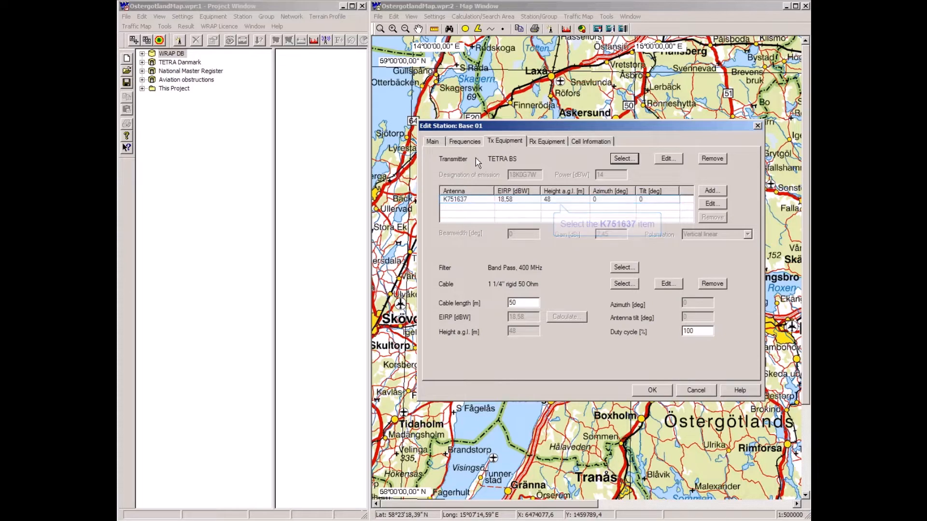
click(467, 200)
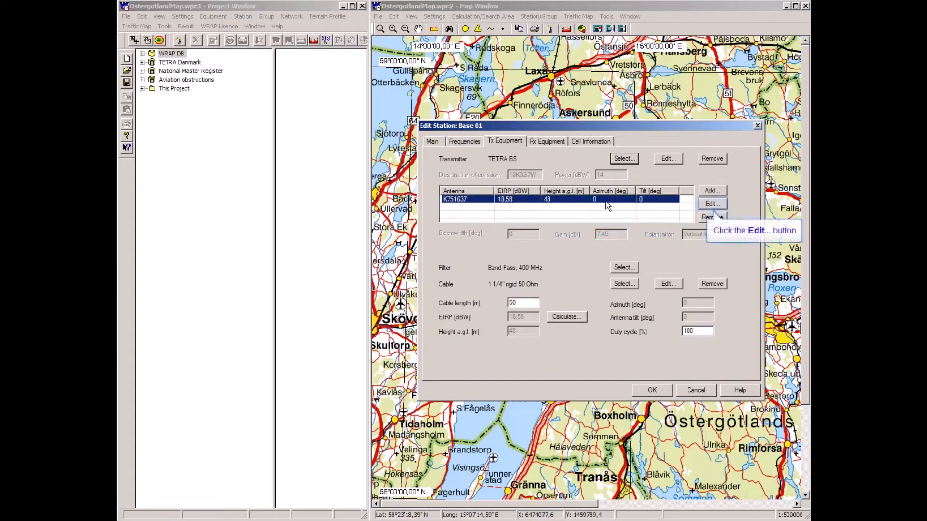
click(713, 204)
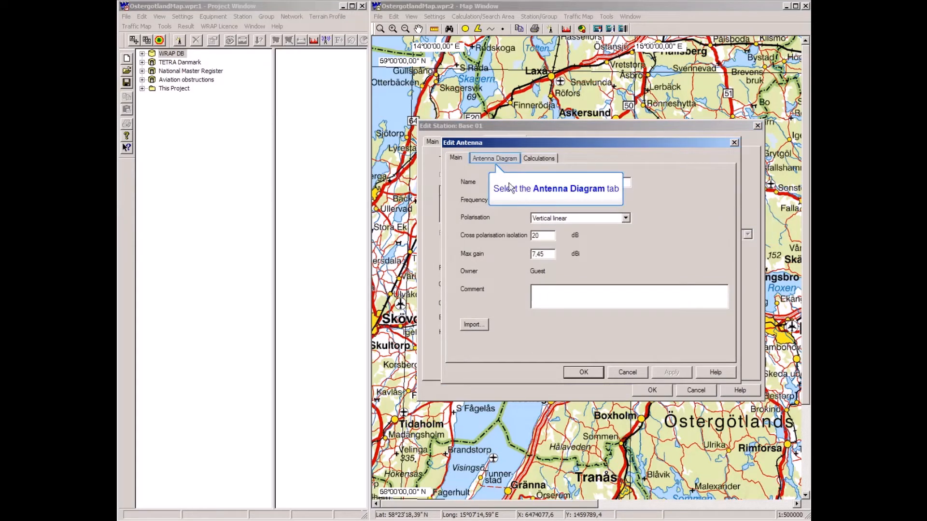
click(488, 161)
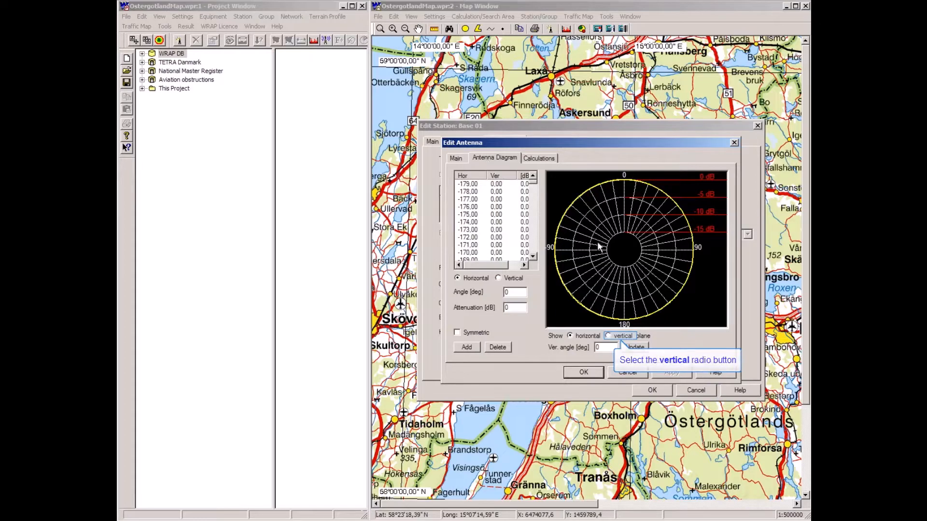
click(609, 337)
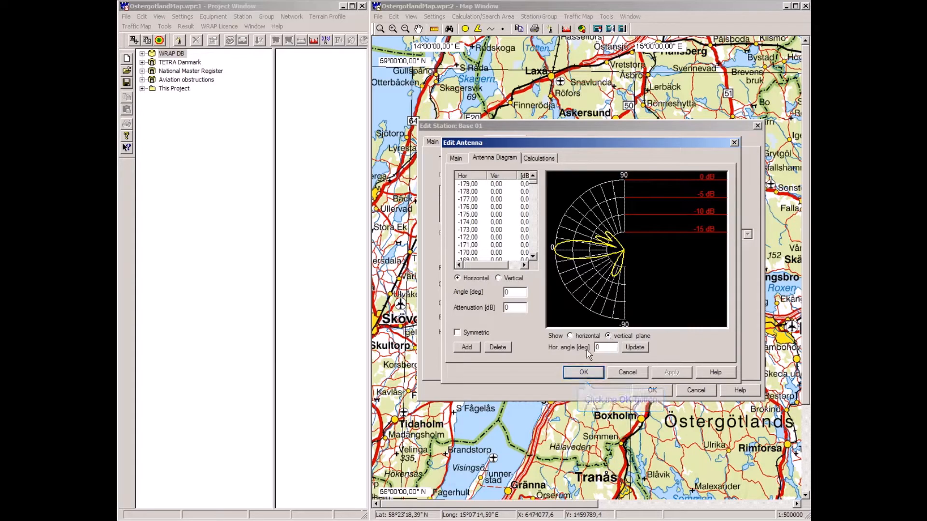
click(583, 373)
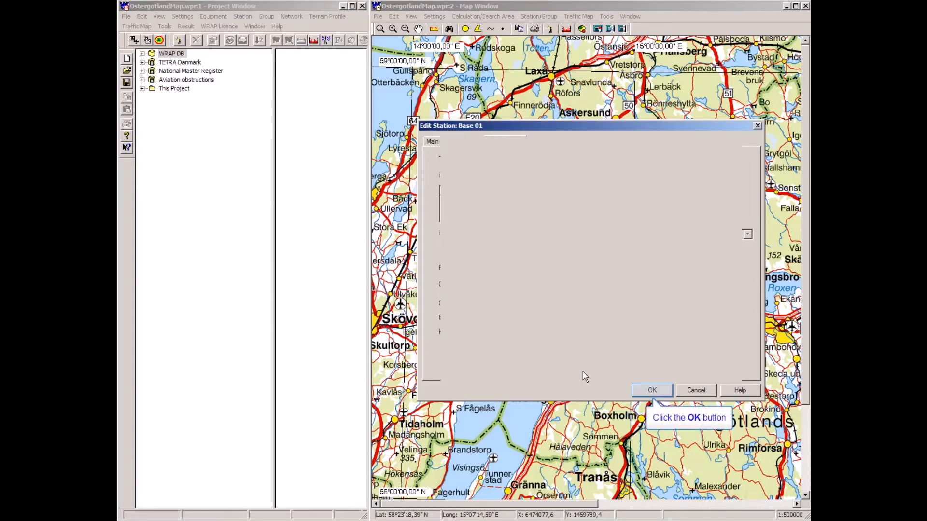
click(652, 390)
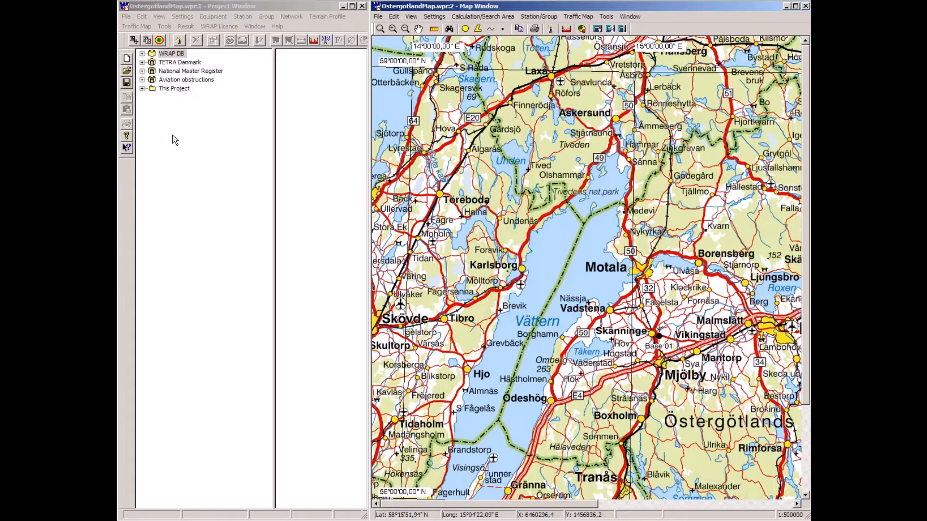
Step: Start a coverage calculation for the project's station Base 01 with Received Power as the calculation type
double_click(170, 88)
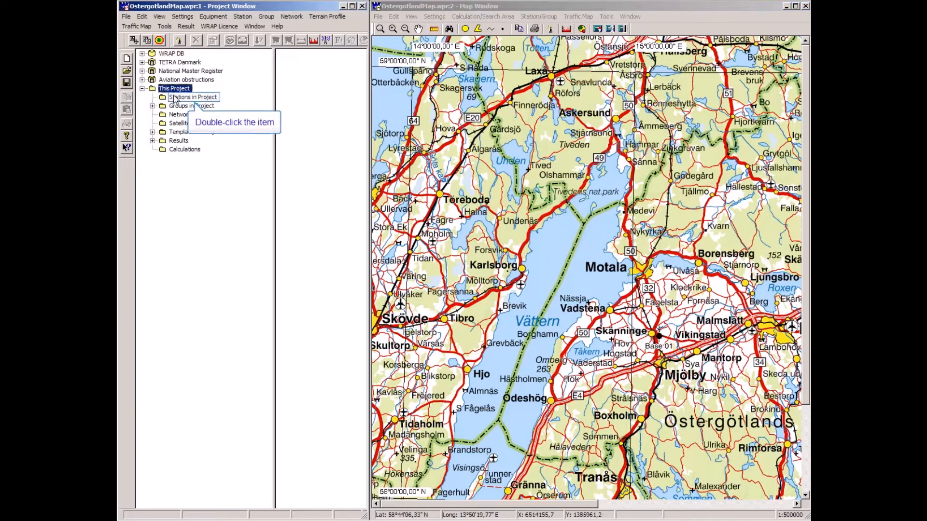
double_click(174, 98)
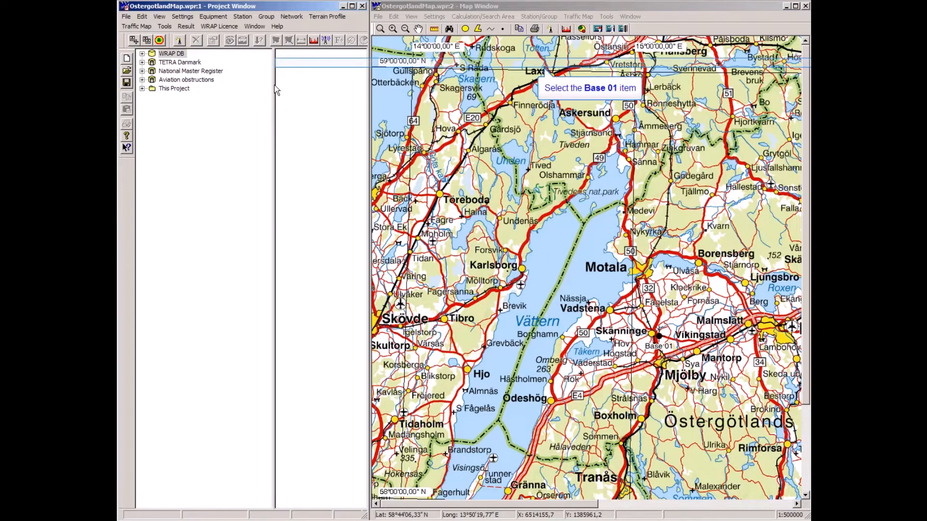
click(294, 63)
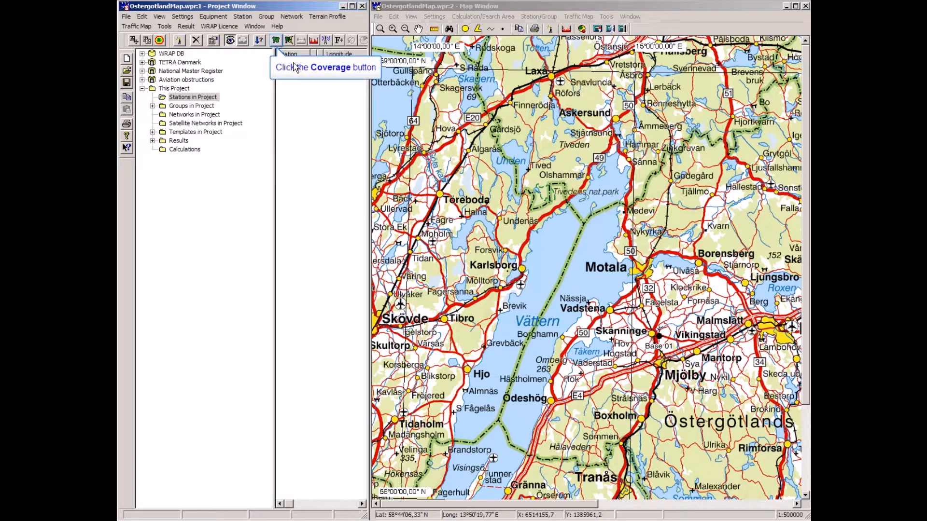
click(276, 40)
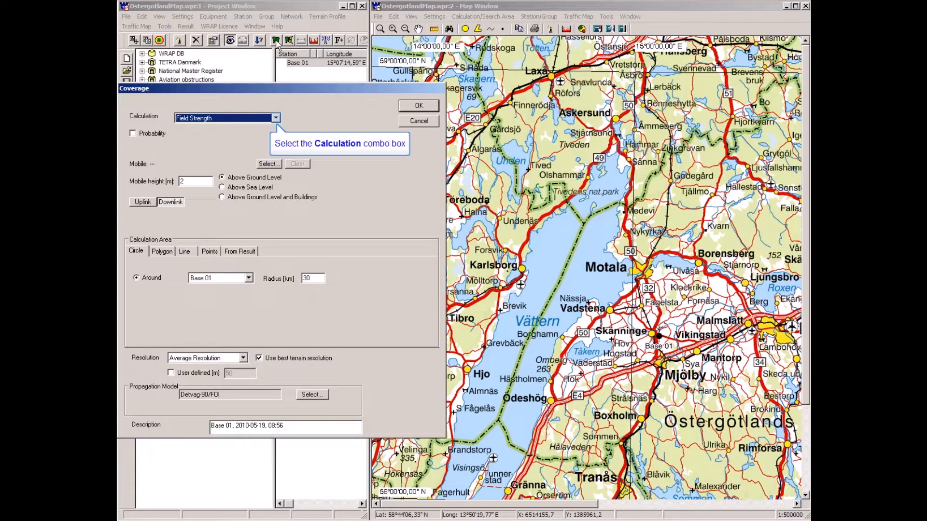
click(276, 119)
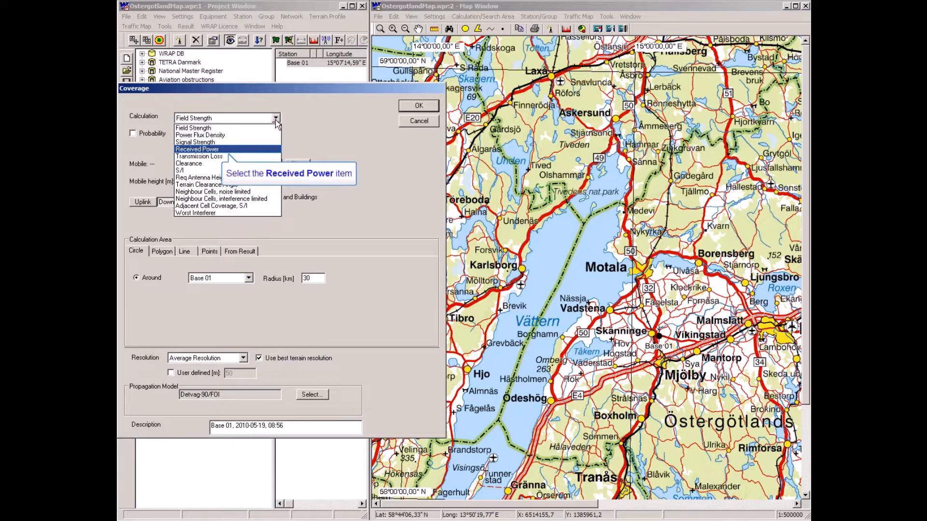
click(216, 150)
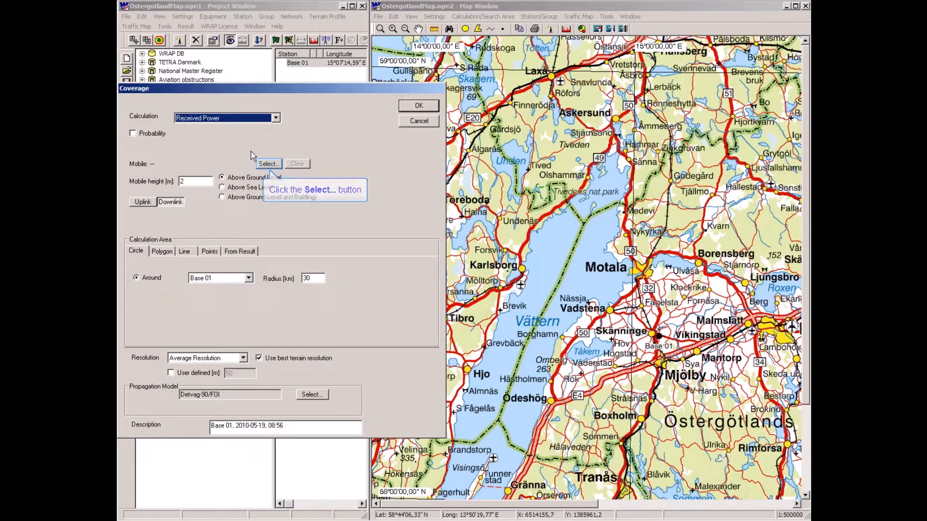
Step: Run the coverage calculation with TETRA Mobile 3 W as the mobile and the best terrain resolution option turned off
click(269, 164)
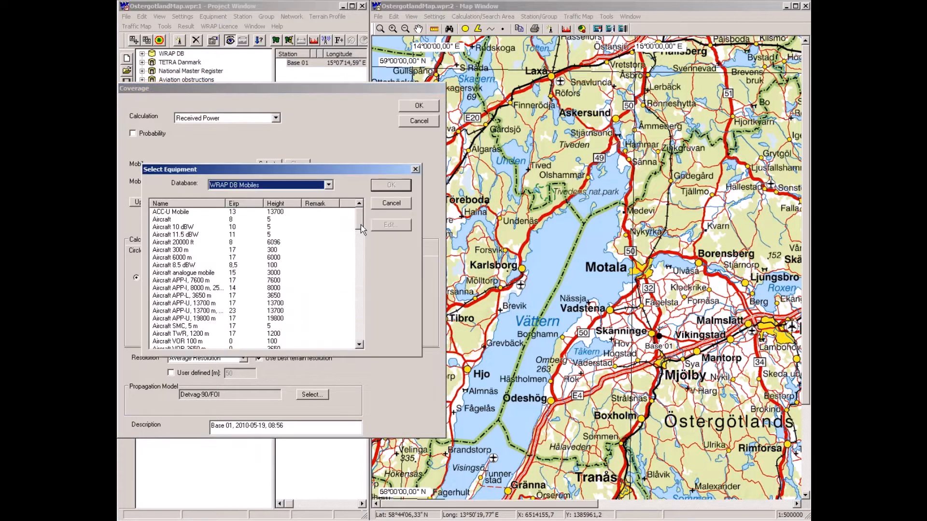
drag(362, 230, 358, 311)
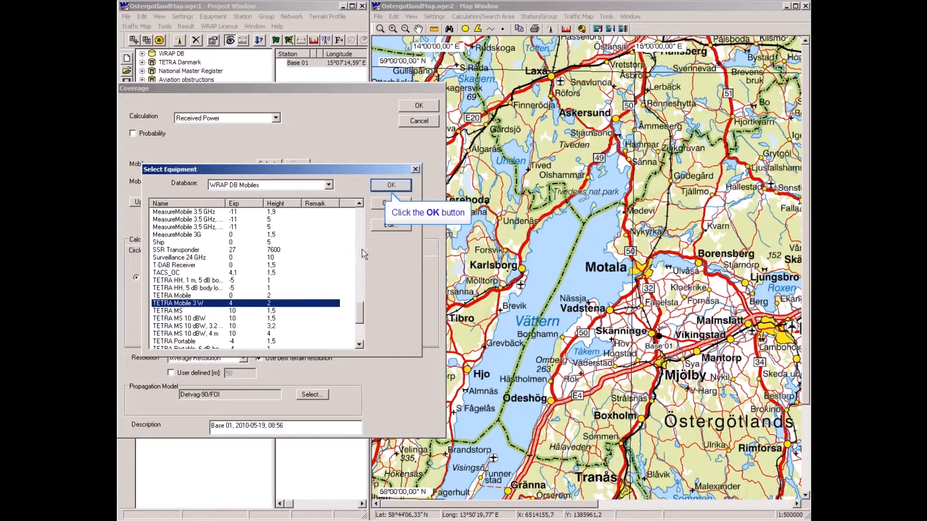
click(385, 186)
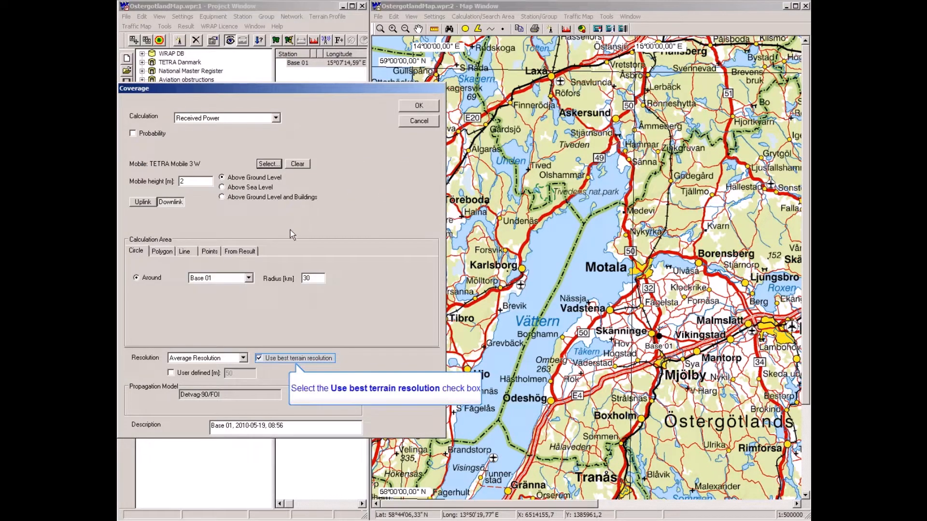
click(259, 358)
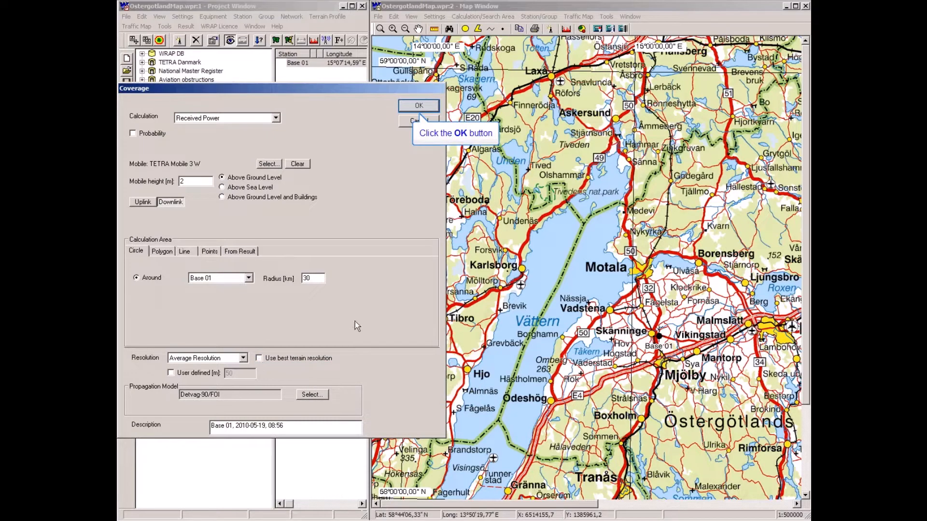
click(414, 106)
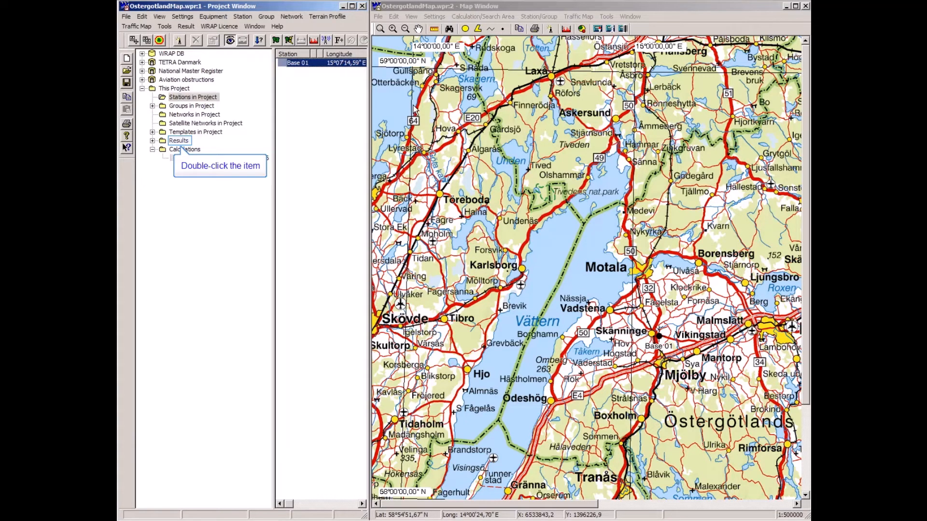
Step: Make the area coverage result for Base 01 visible on the map
double_click(173, 141)
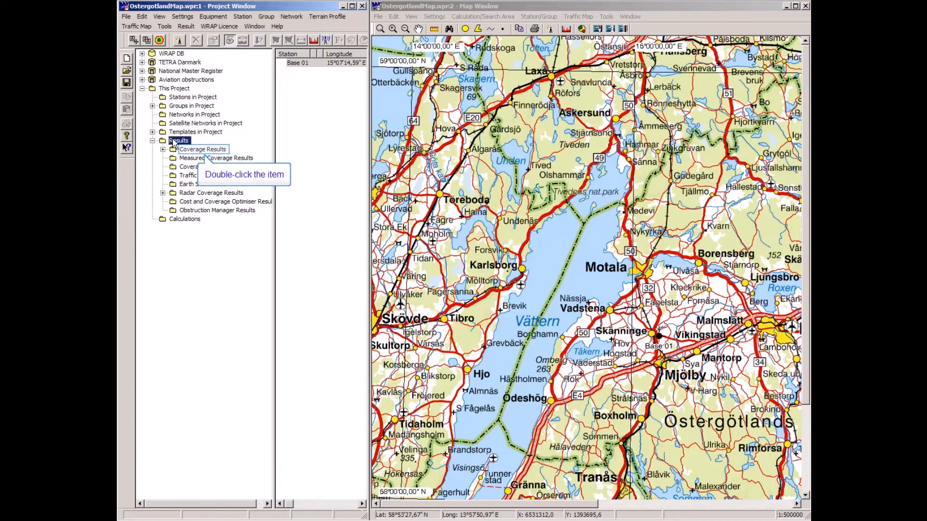
double_click(187, 151)
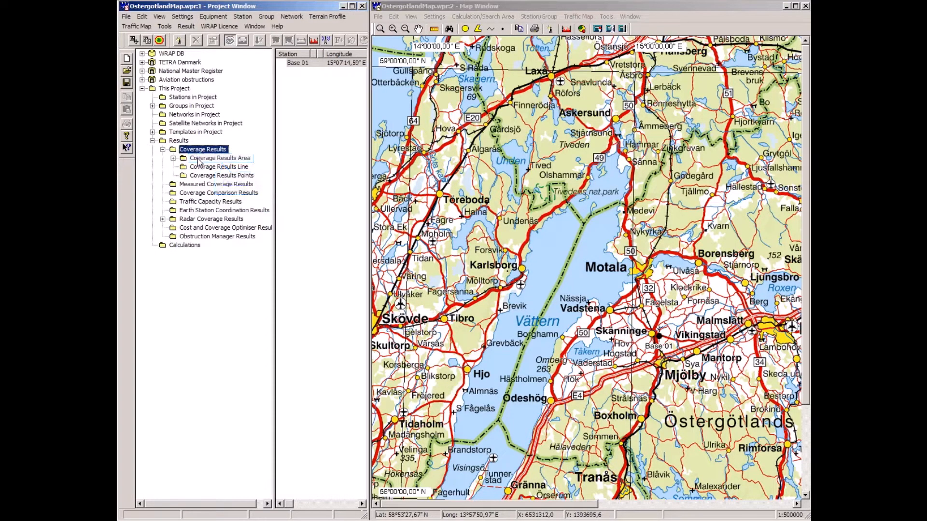
double_click(220, 159)
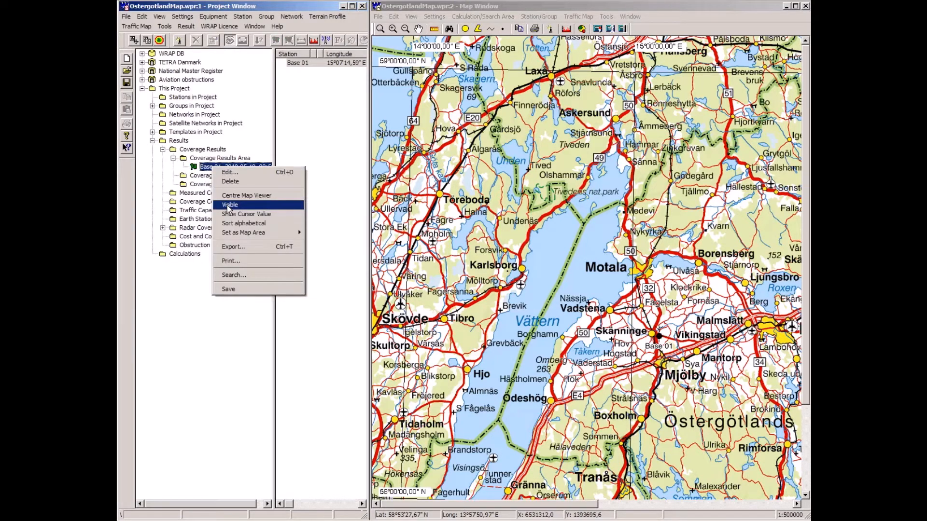
click(229, 205)
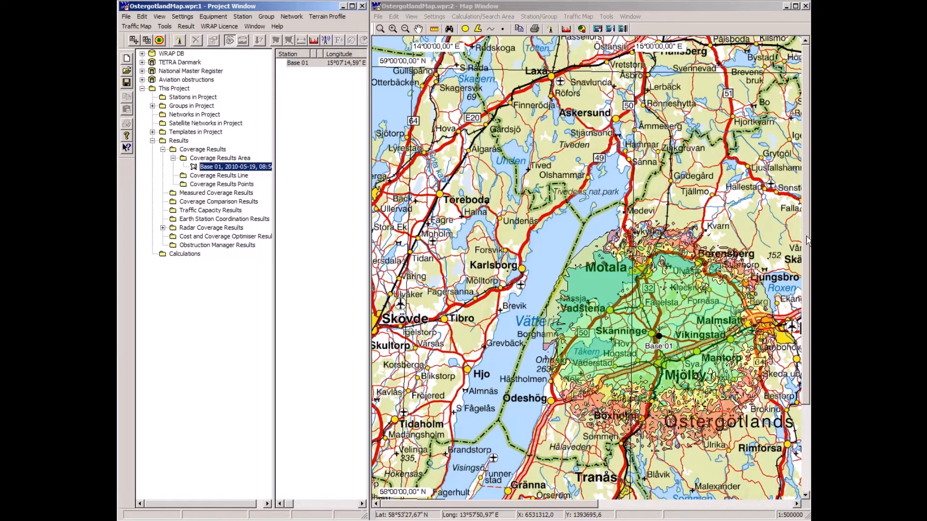
click(804, 259)
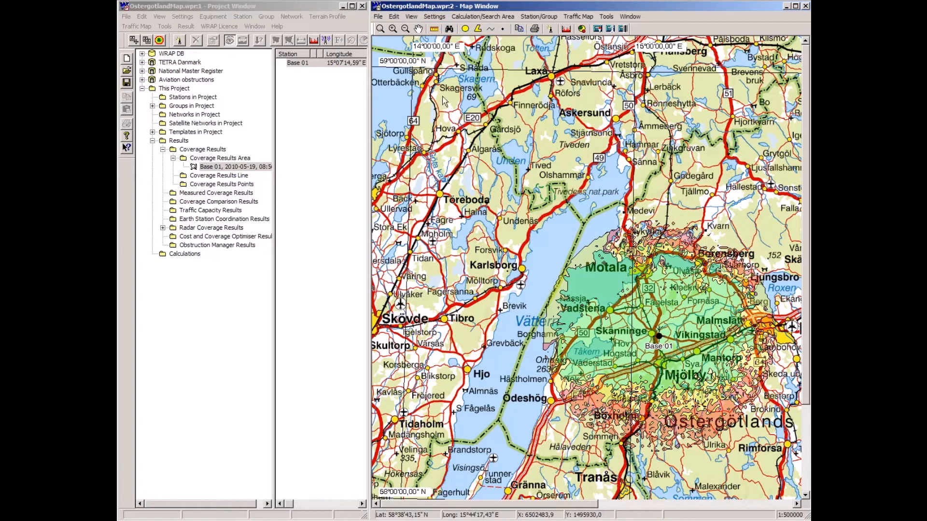
Step: Turn on gray scale for the Sweden 1:1000000 scanned image in the map contents
click(434, 17)
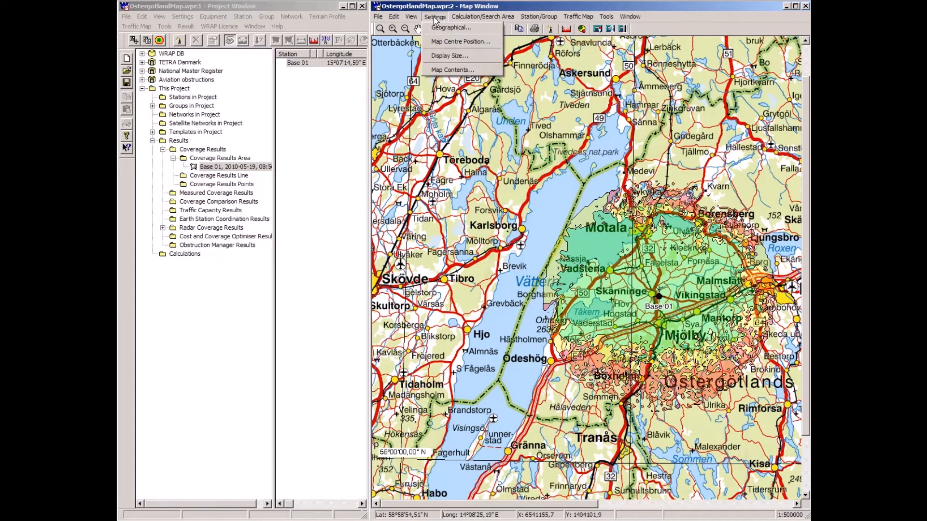
click(446, 70)
click(540, 167)
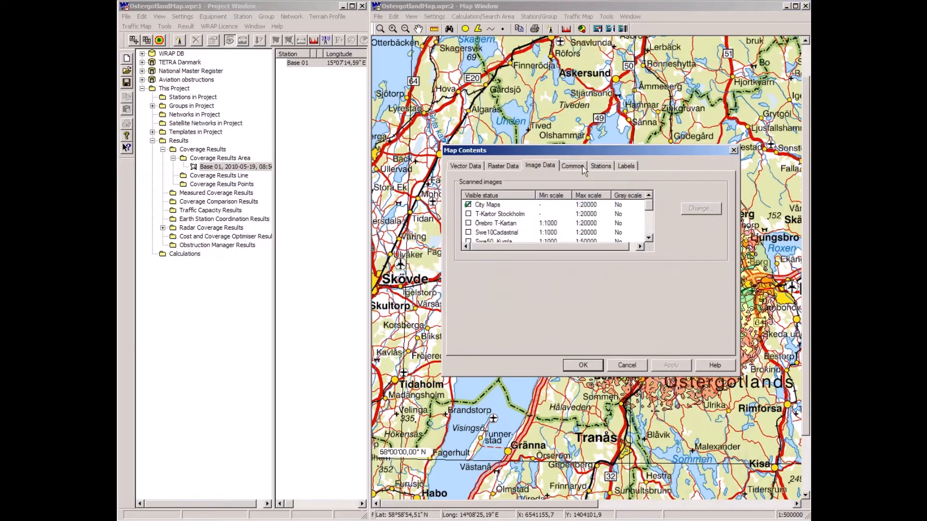
drag(648, 201, 653, 223)
click(525, 223)
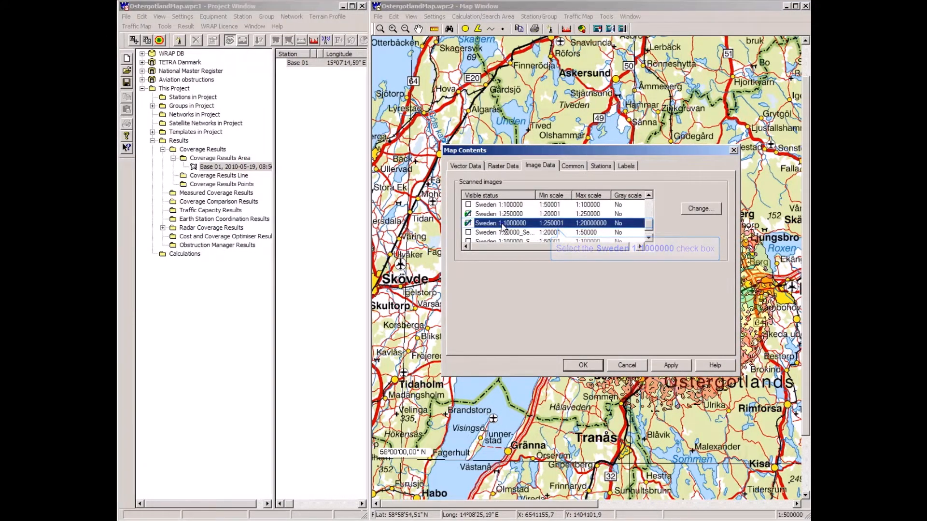
click(699, 208)
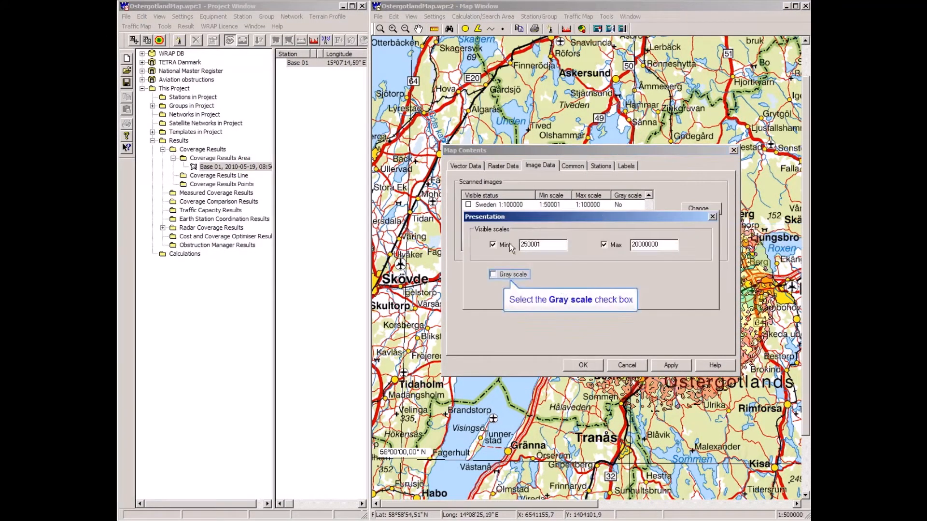
click(492, 275)
click(545, 295)
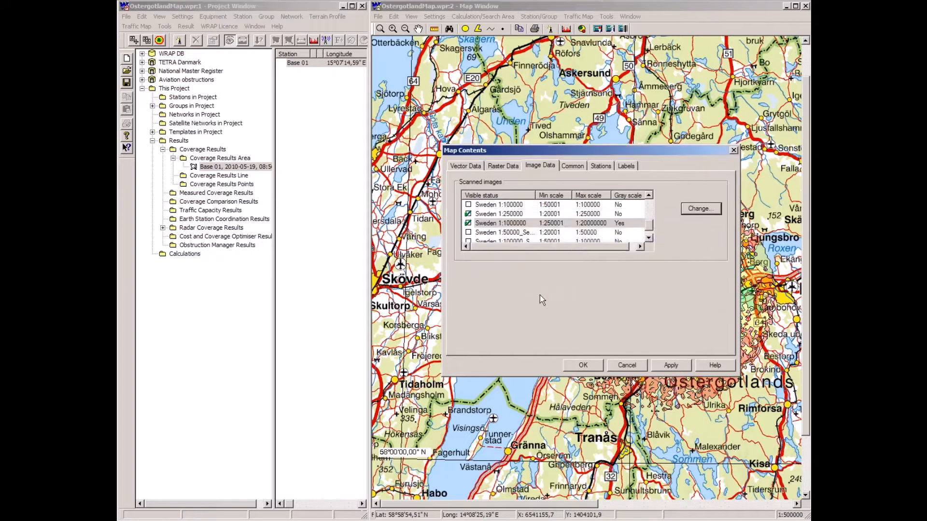
Step: Turn on gray scale for the Sweden 1:250000 scanned image and apply the map contents changes
click(498, 214)
click(699, 209)
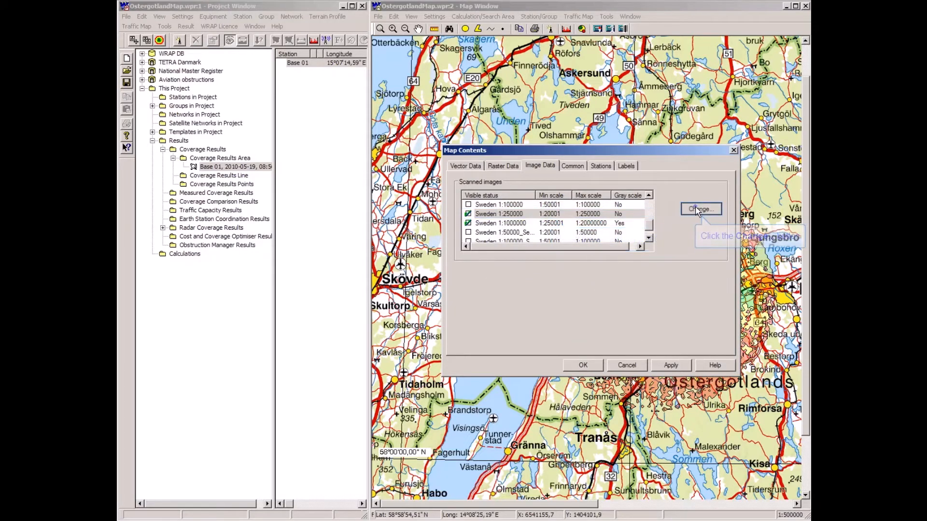
click(493, 274)
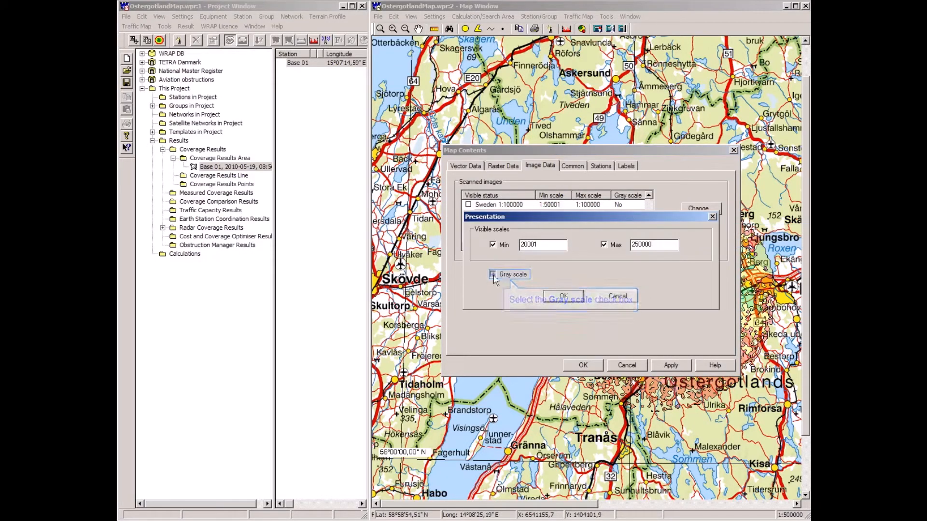
click(572, 296)
click(586, 367)
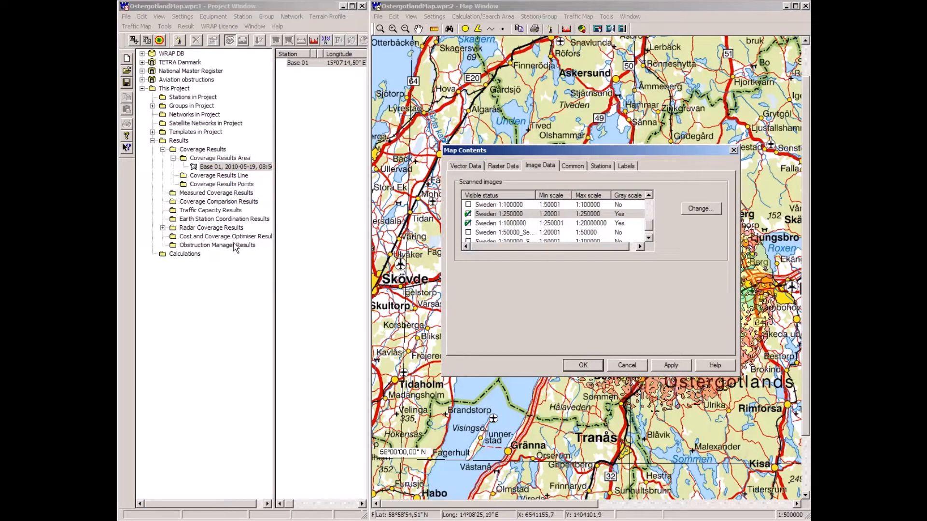
Step: Inspect the presentation settings of the Base 01 area coverage result
double_click(218, 167)
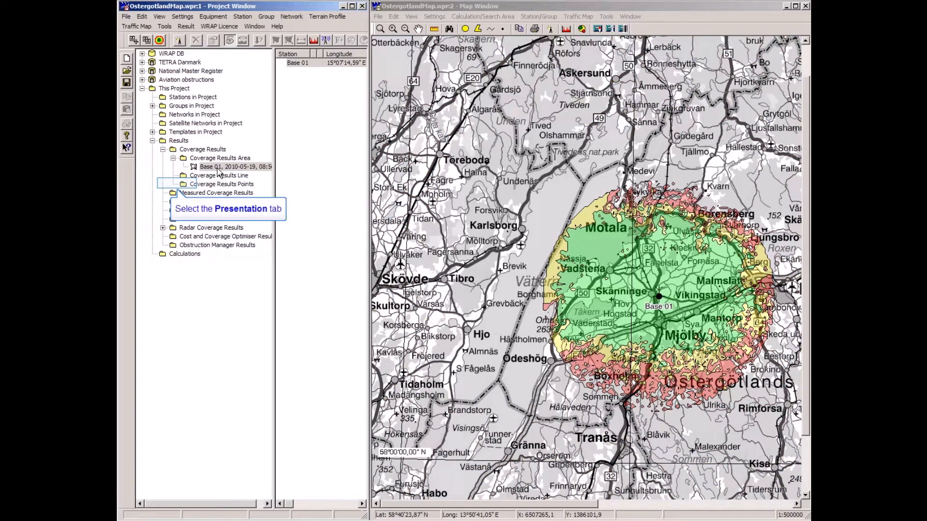
click(181, 183)
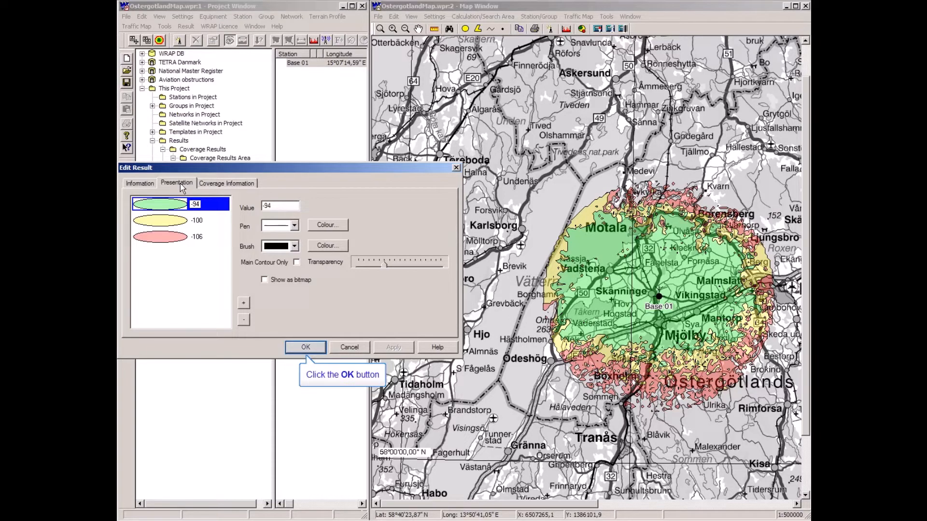
click(306, 347)
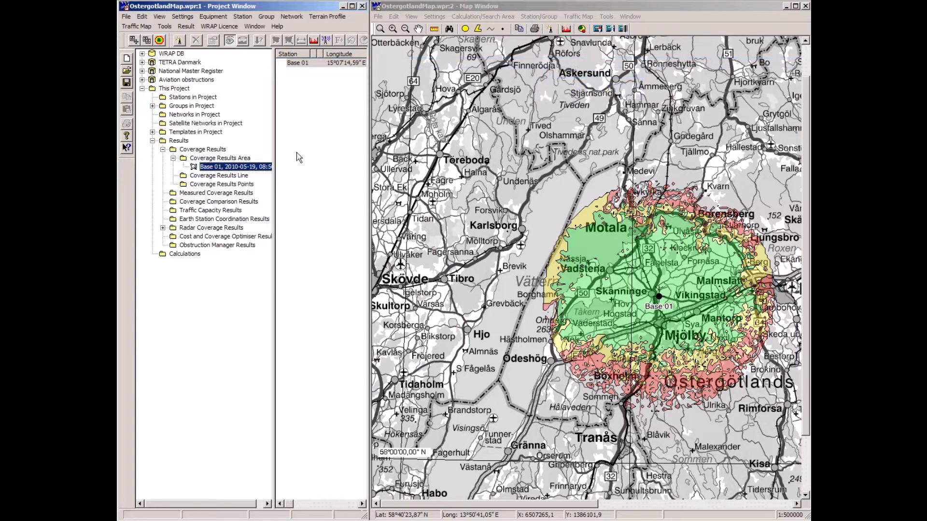
Step: Place two copies of Base 01 with immediate coverage calculation, one at Hålaveden west of Tranås and one near Blåvik
click(297, 63)
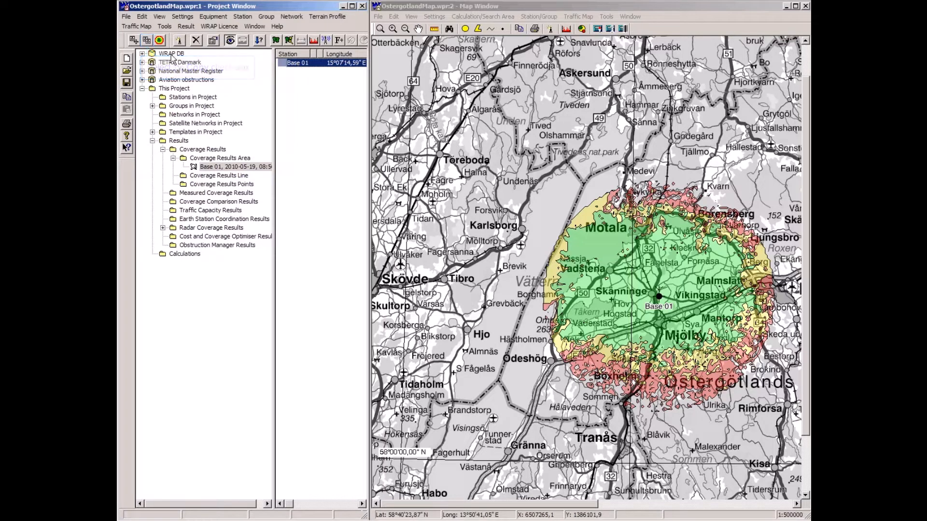
click(147, 40)
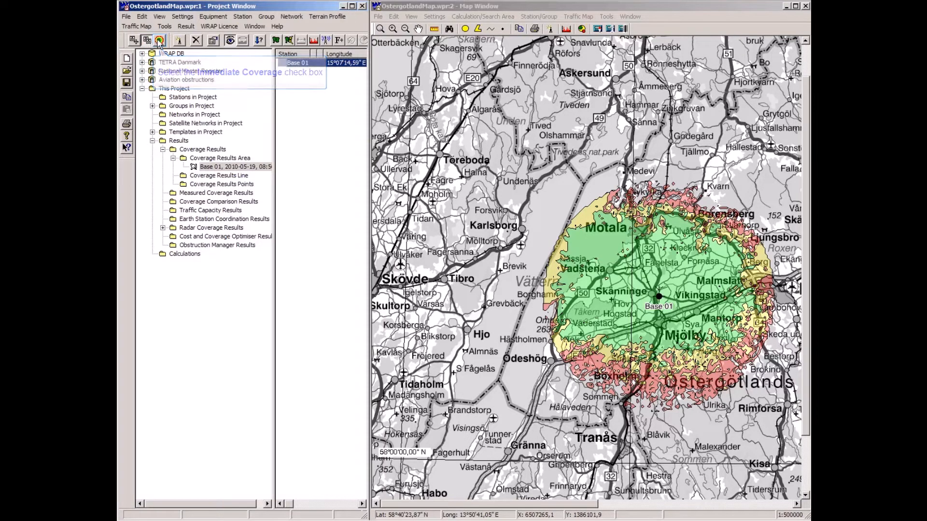
click(159, 40)
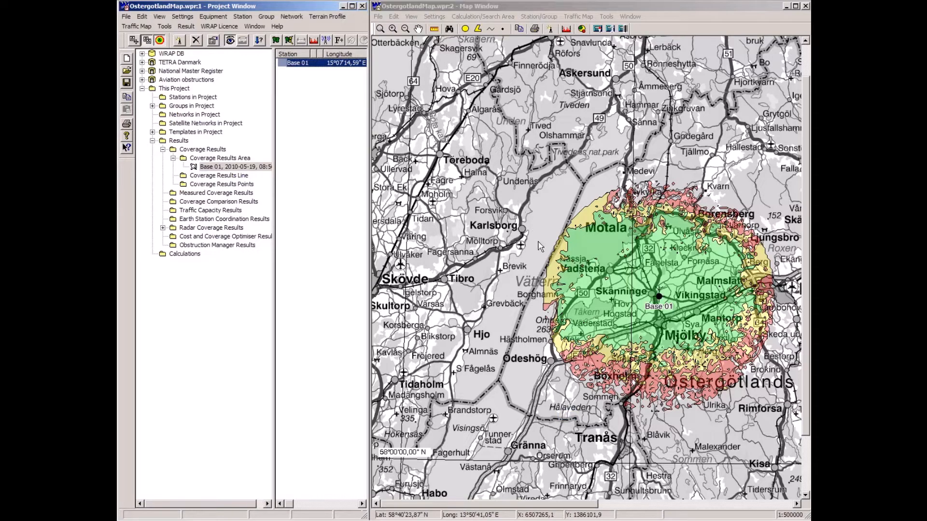
click(567, 414)
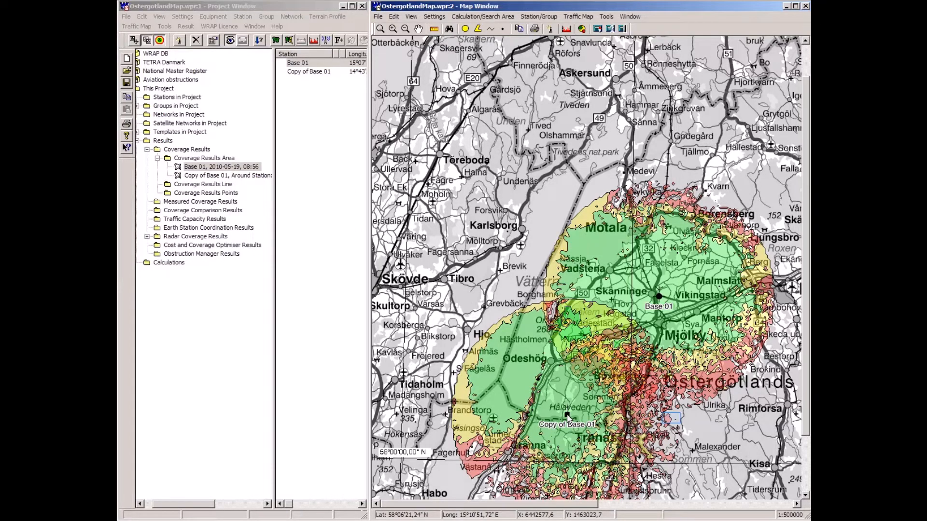
click(671, 418)
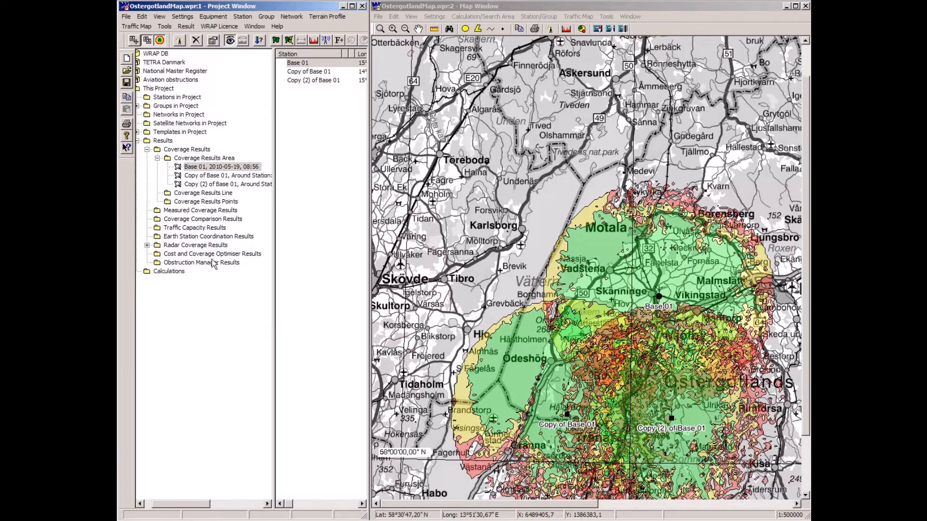
Step: Create a composite from the three area coverage results of Base 01 and its two copies
click(195, 169)
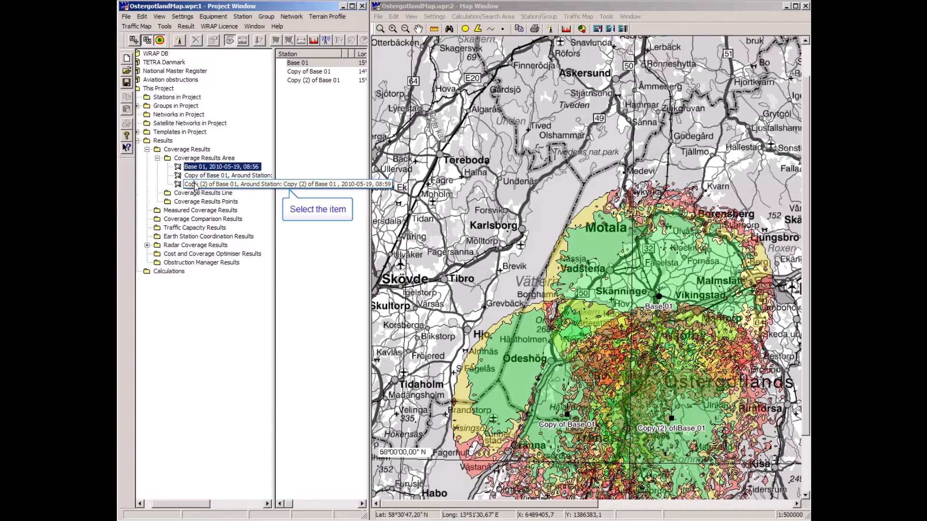
ctrl+click(194, 179)
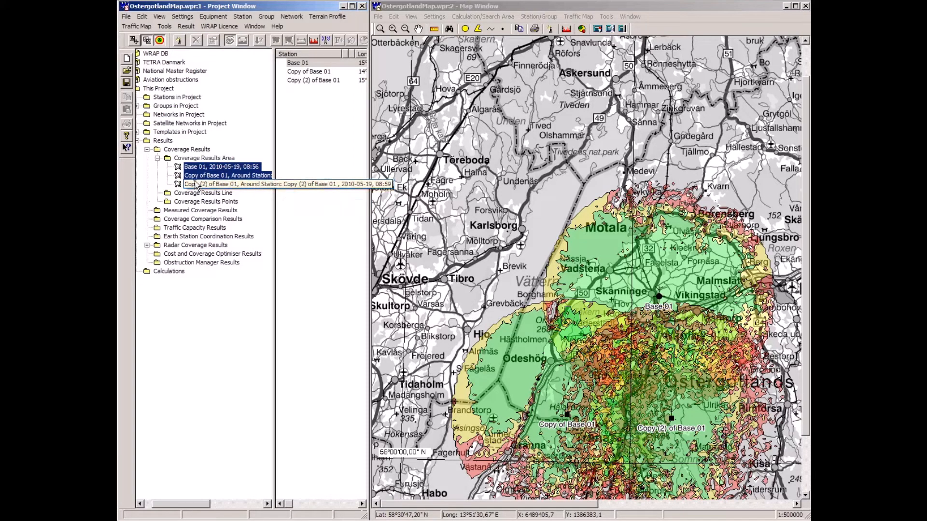
right_click(195, 185)
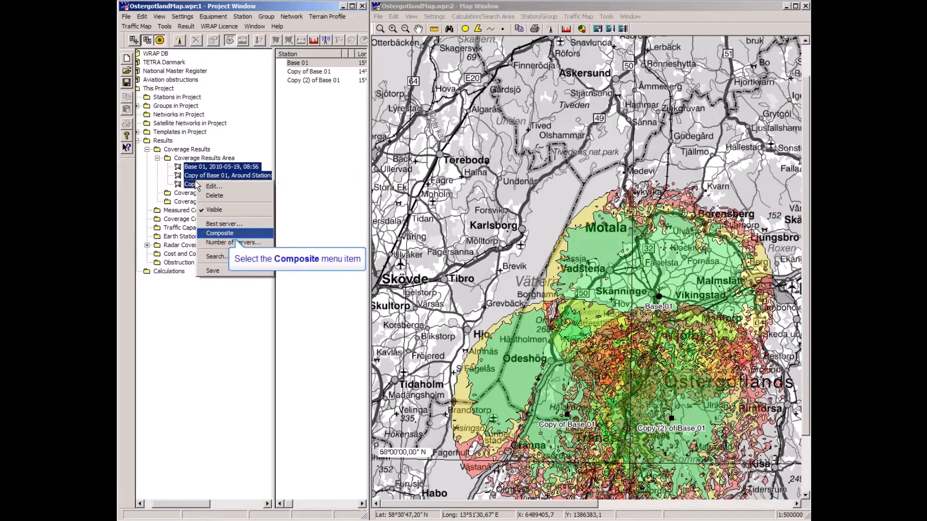
click(210, 235)
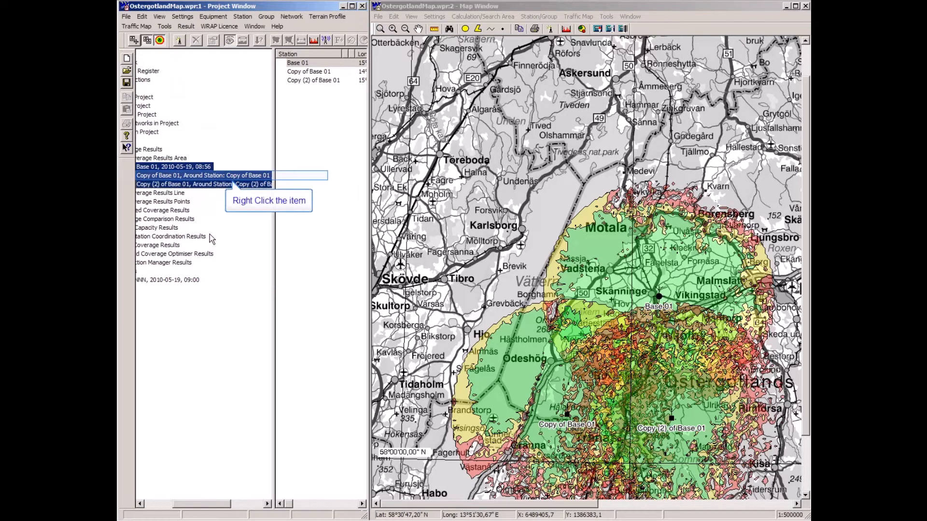
Step: Hide the three individual area coverage results and show the composite coverage result on the map
right_click(157, 177)
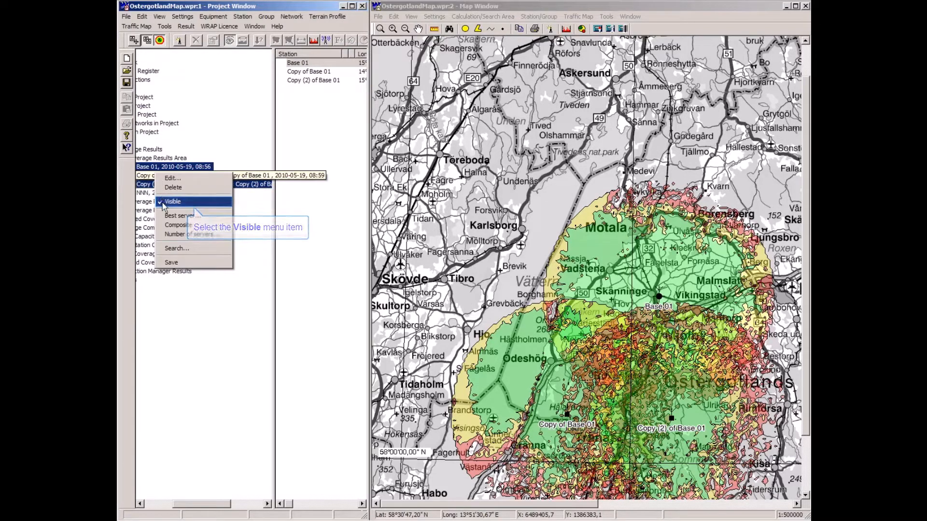
click(165, 204)
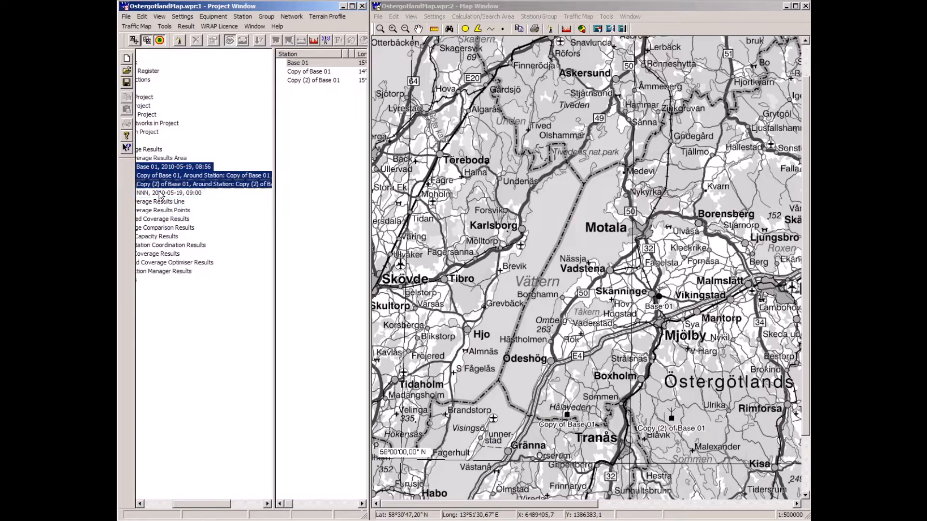
right_click(161, 193)
click(170, 230)
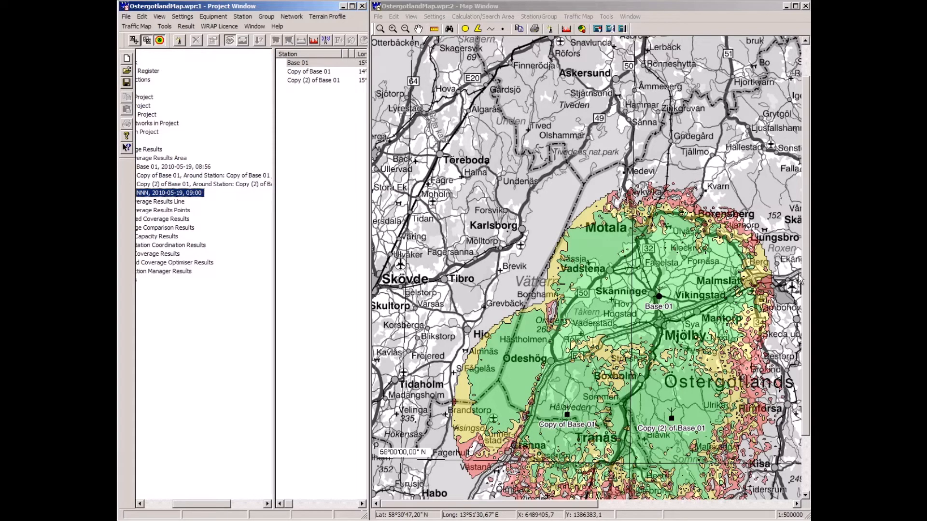
drag(806, 289, 806, 322)
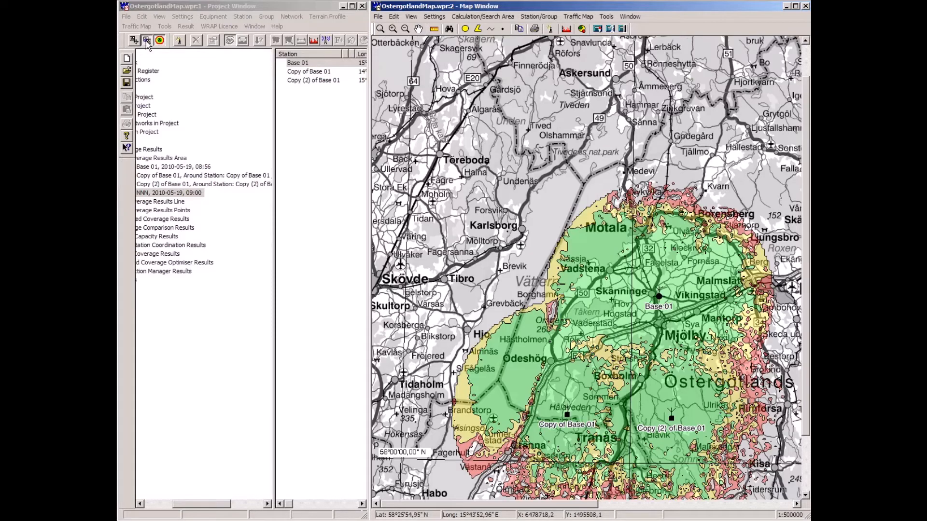
Step: Turn off the station copying mode and hide the composite coverage result on the map
click(147, 41)
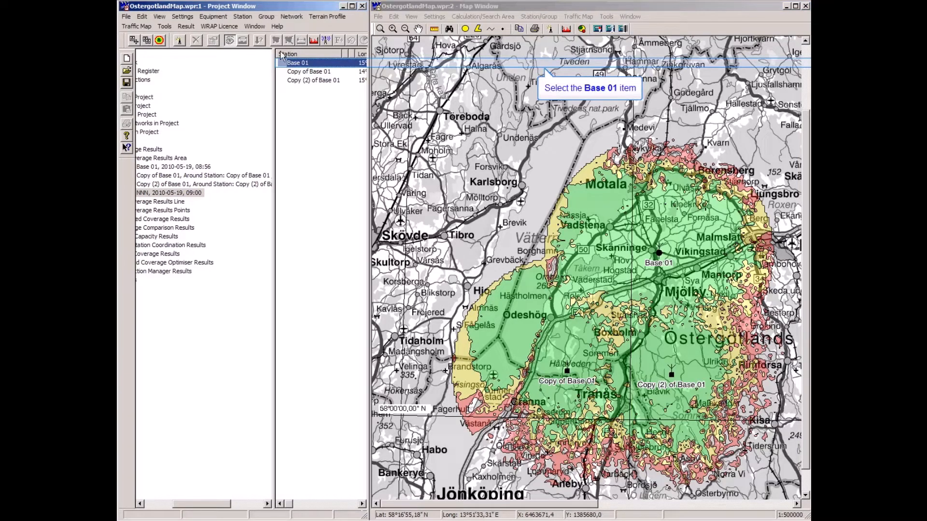
click(296, 64)
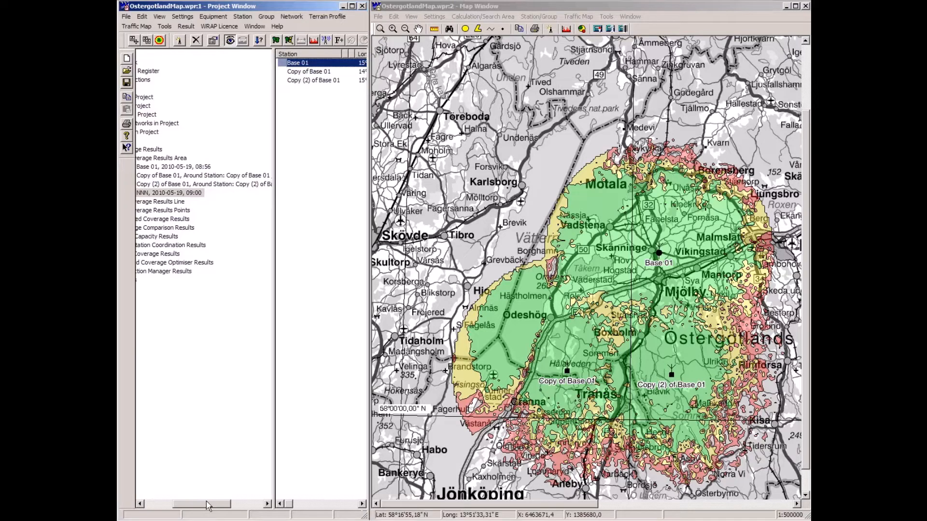
drag(207, 505, 188, 505)
click(195, 193)
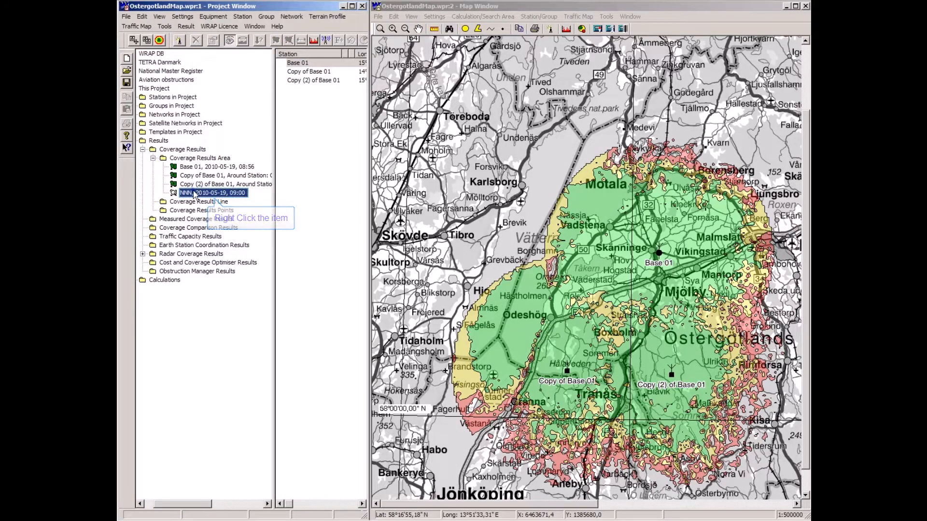
right_click(195, 193)
click(205, 230)
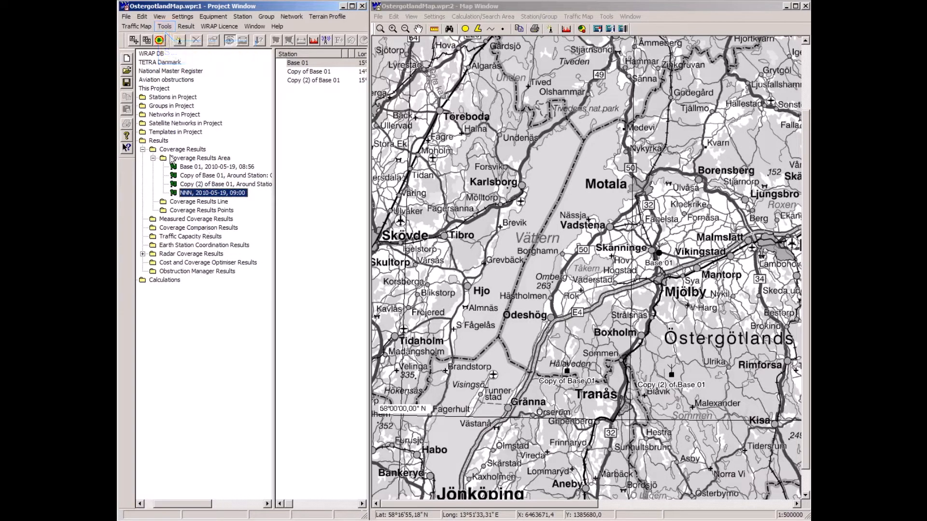
Step: Load the TETRA.wco settings into the Cost and Coverage Optimiser and show placement area Area 2 on the map
click(164, 28)
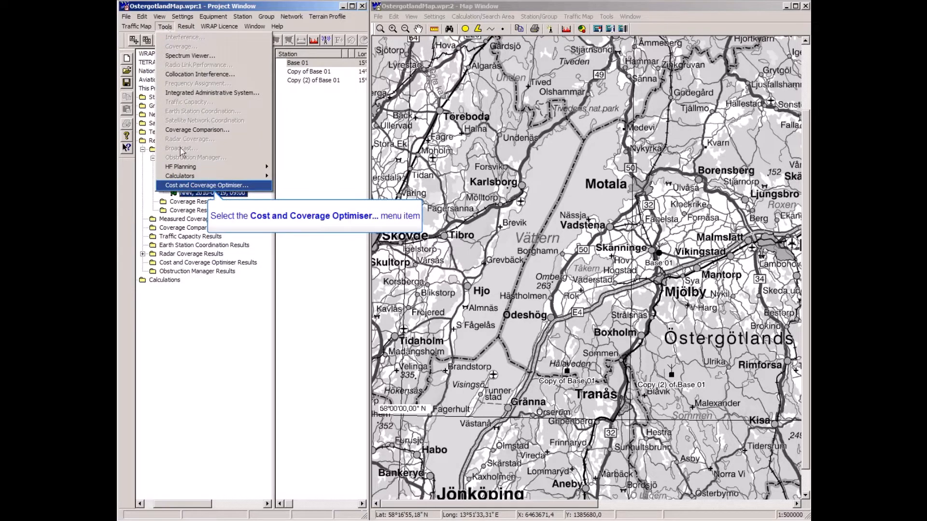
click(182, 186)
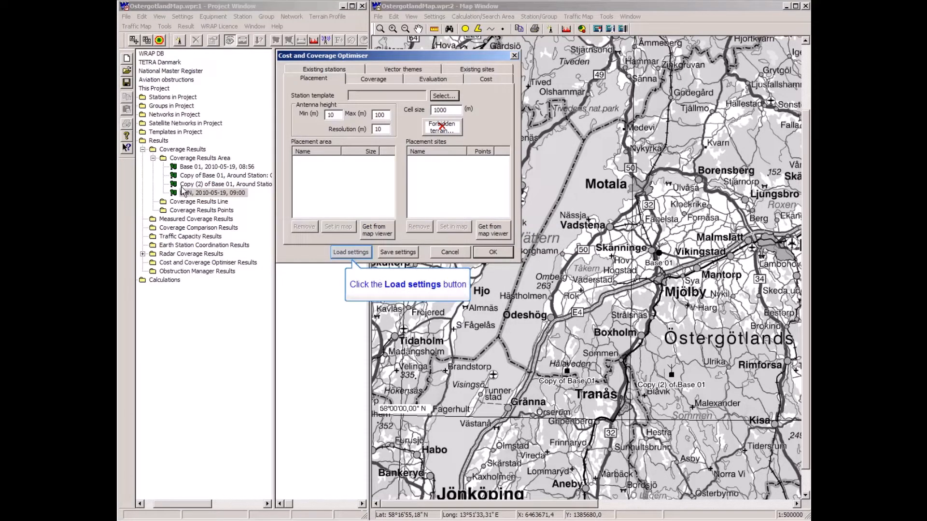
click(350, 251)
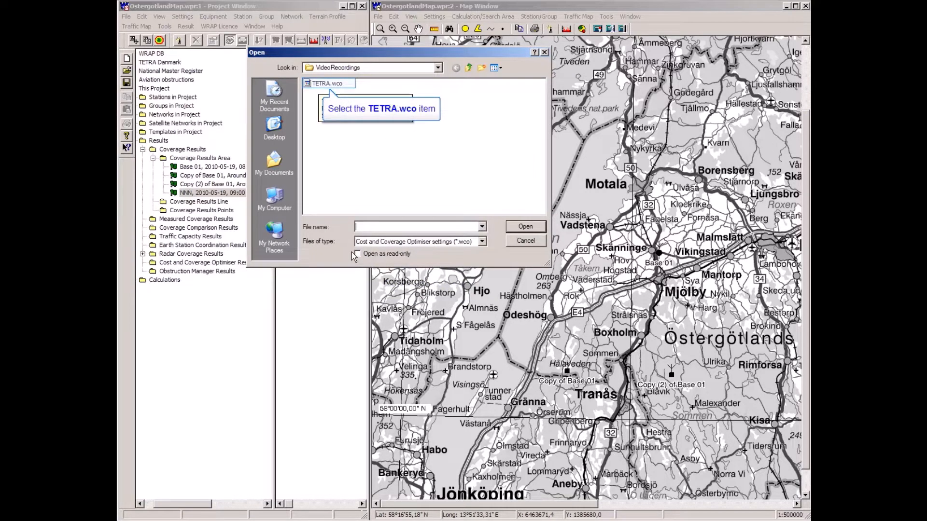
click(319, 85)
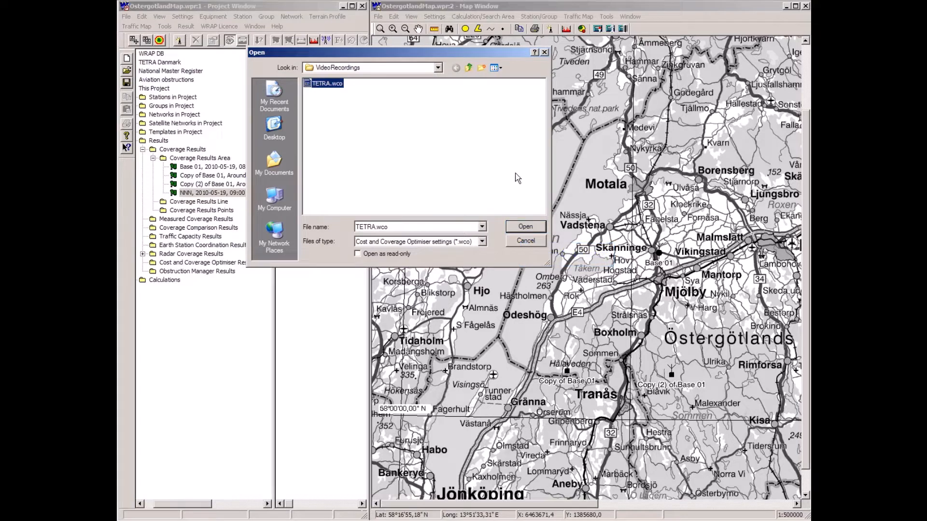
click(525, 226)
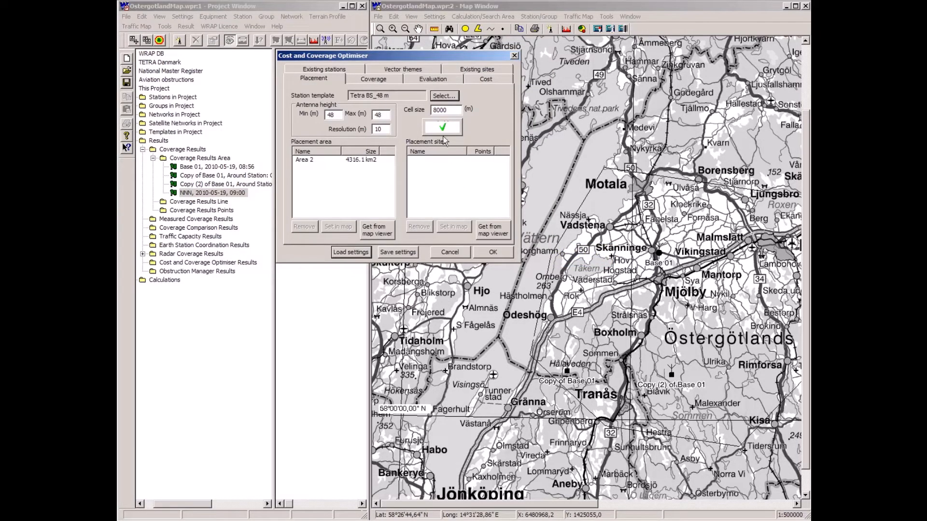
drag(436, 56, 289, 50)
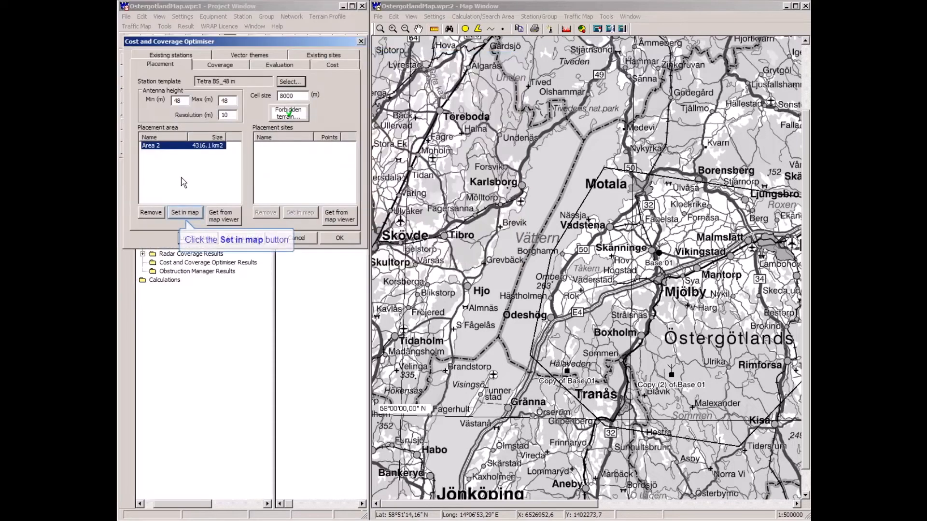
click(185, 214)
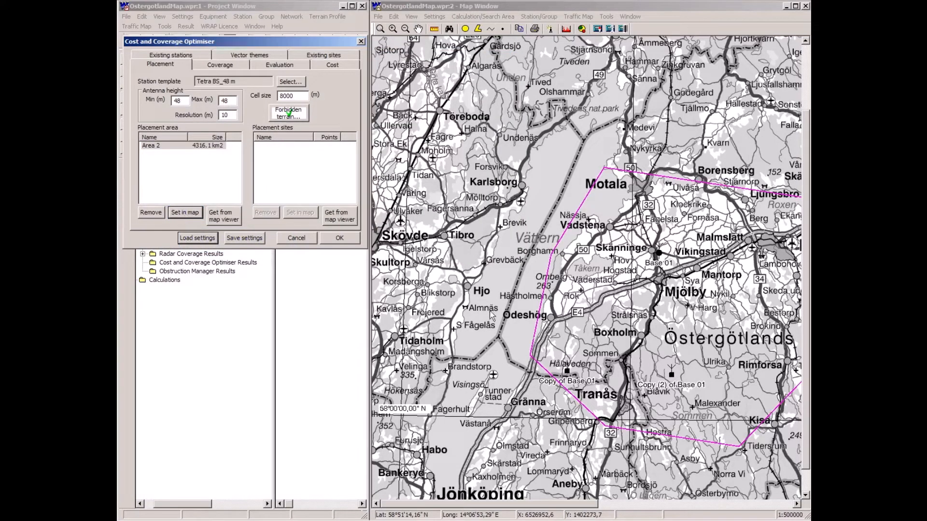
Step: Review the coverage settings of the optimiser and the area priority defined for Area 2
drag(558, 504, 602, 507)
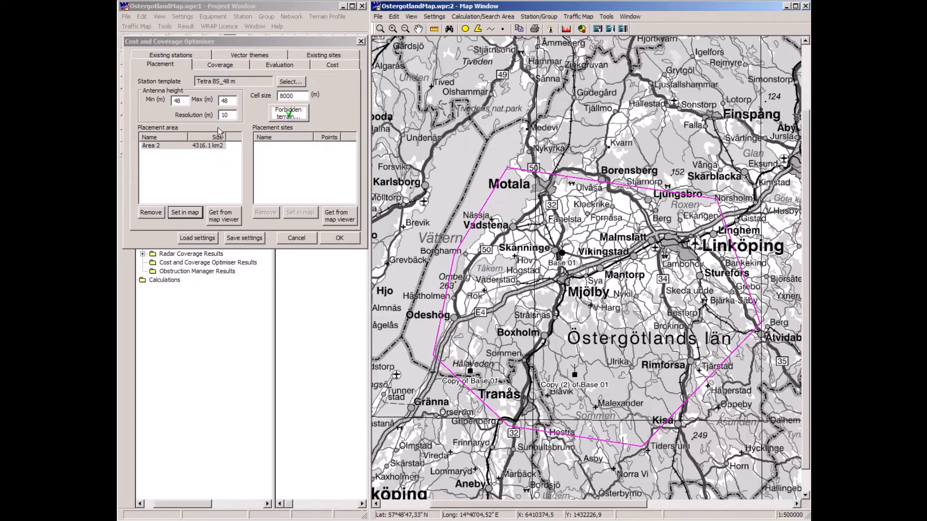
click(217, 68)
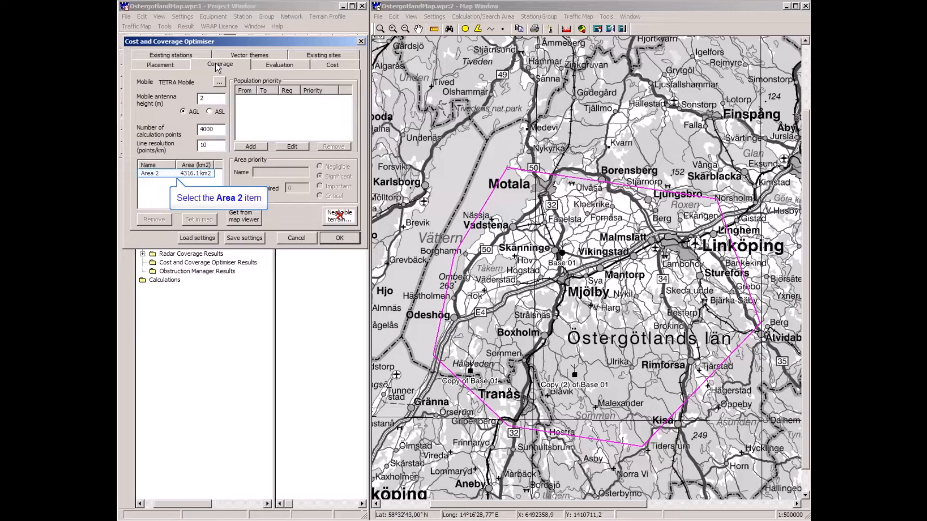
click(150, 176)
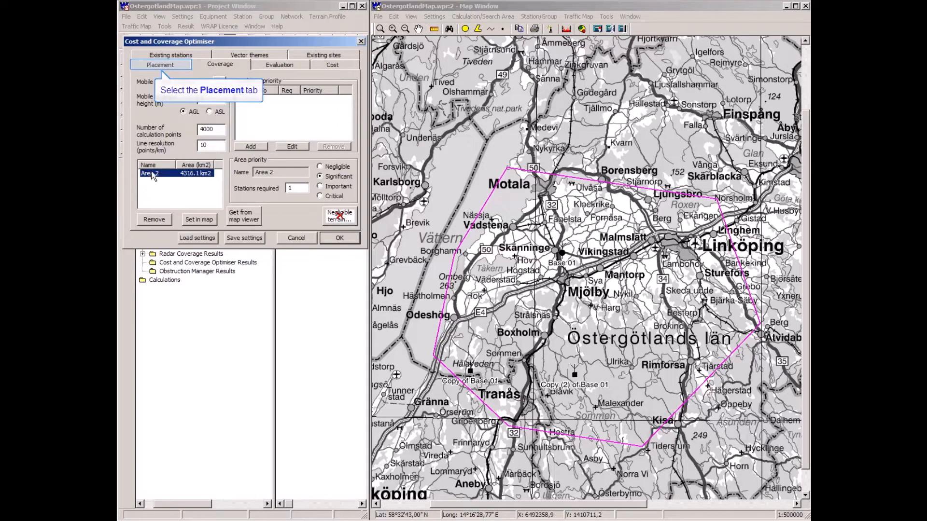
Step: Review the forbidden placement terrains and accept the selection of Water and Swamp
click(157, 66)
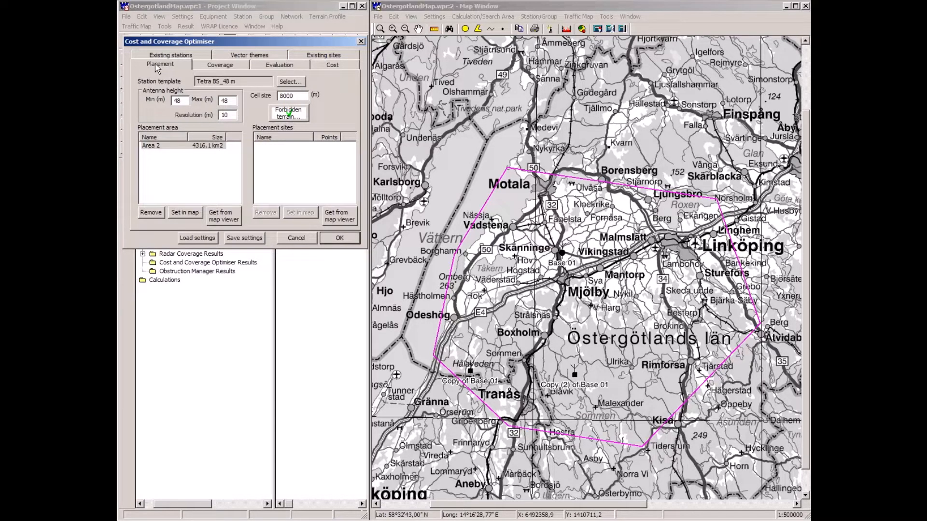
click(288, 114)
click(283, 113)
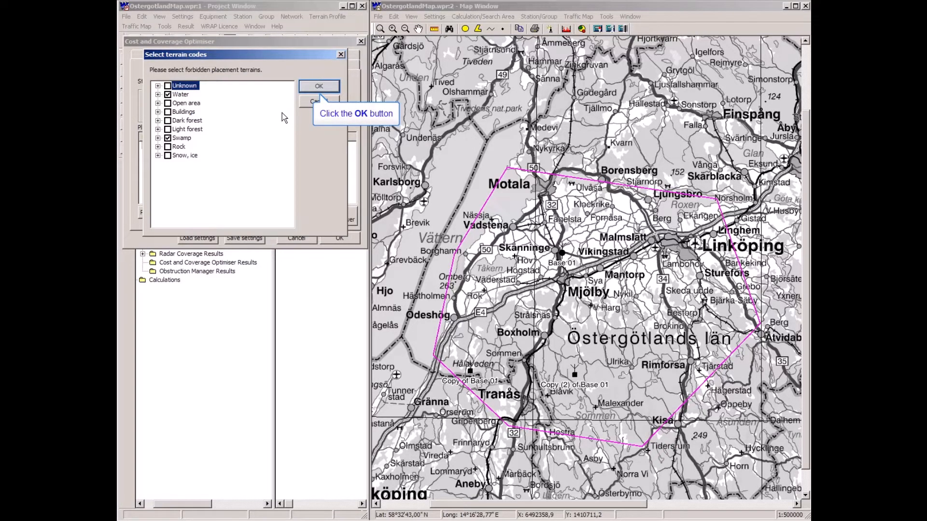
click(317, 88)
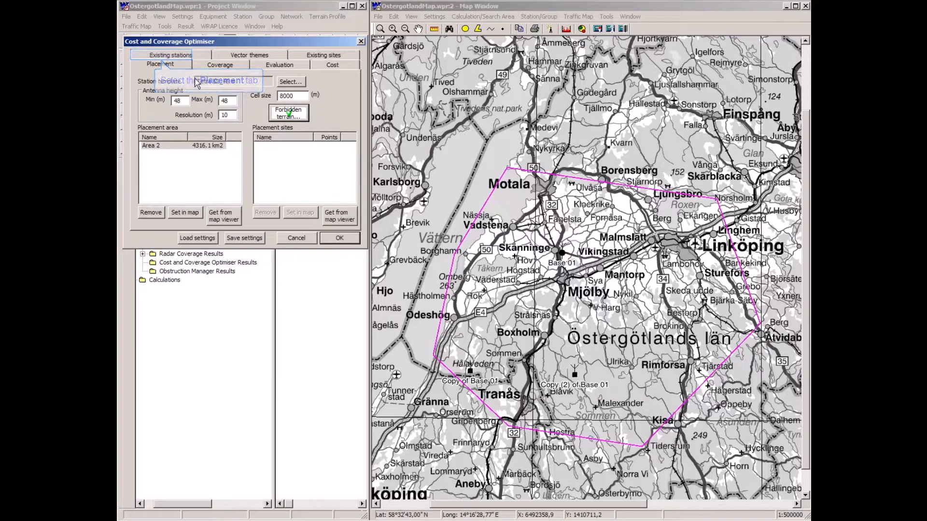
Step: Try including Base 01 and its two copies as existing stations in the optimisation, and clear all three again
click(165, 56)
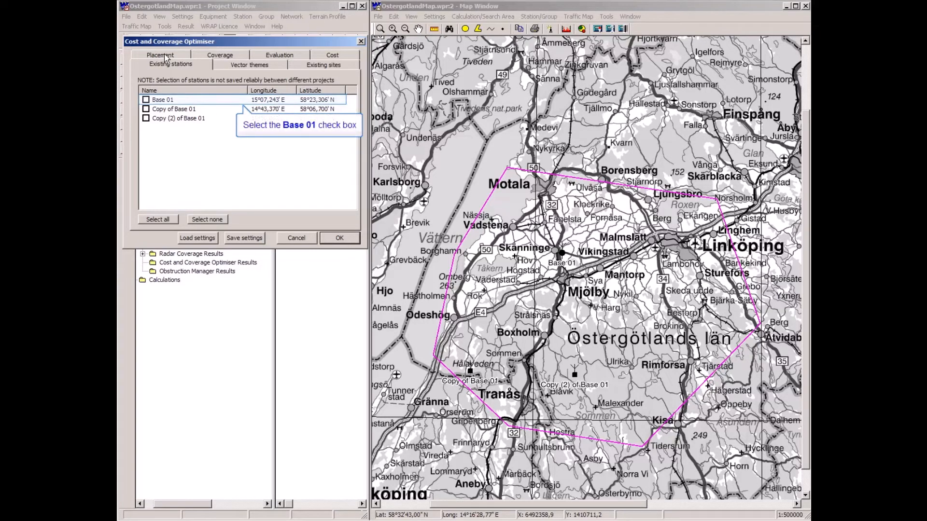
click(146, 100)
click(146, 109)
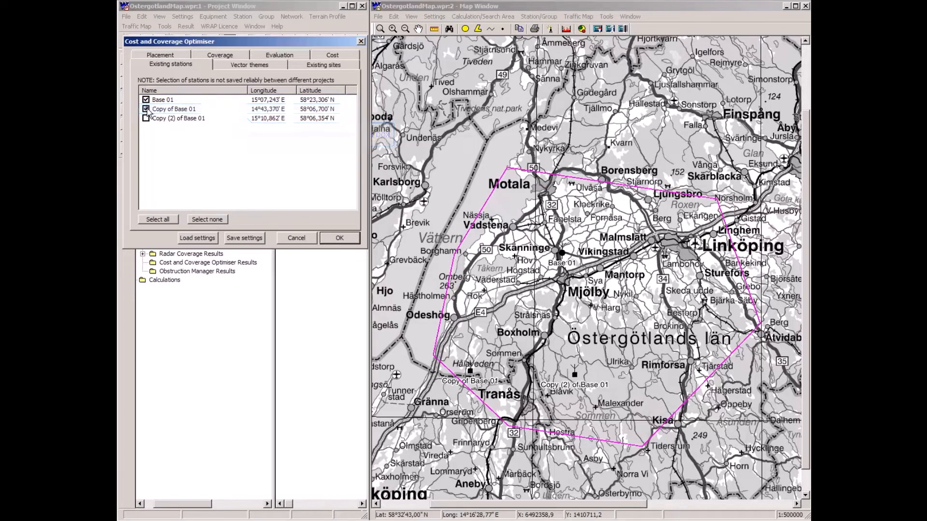
click(146, 118)
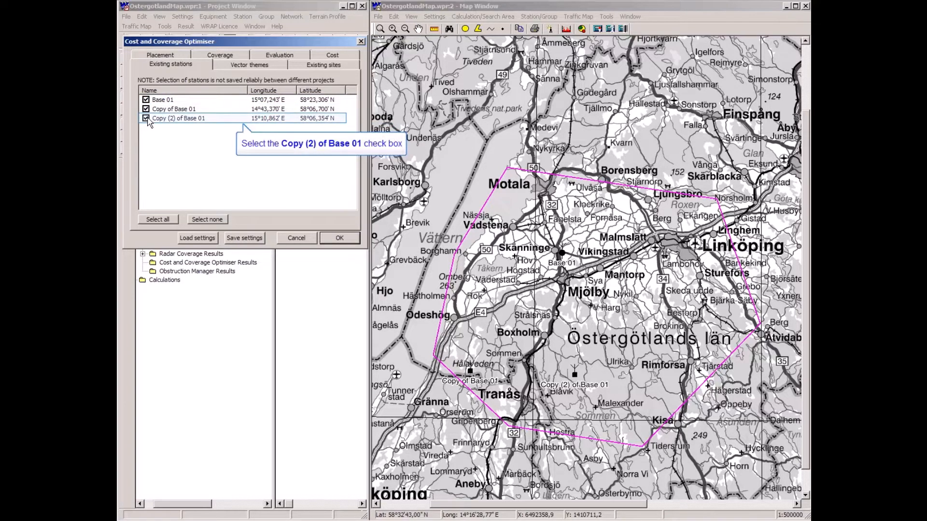
click(146, 119)
click(146, 109)
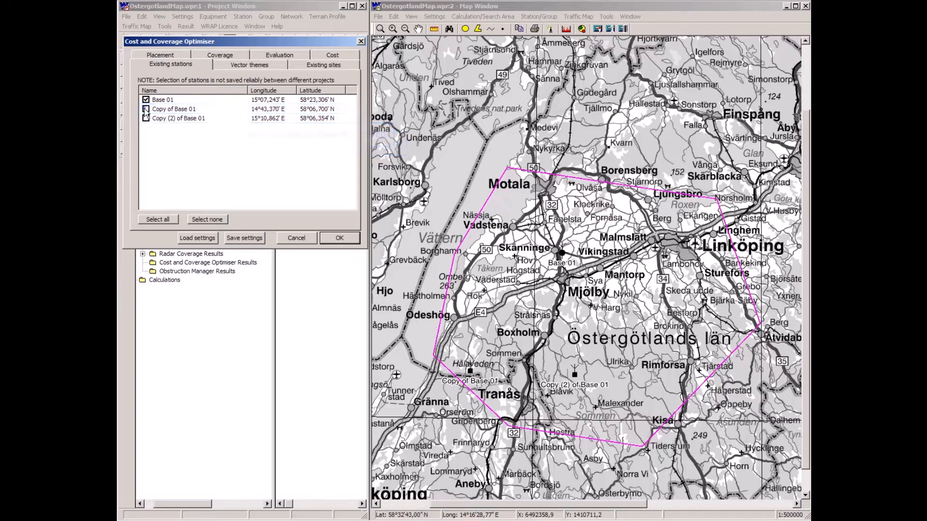
click(145, 100)
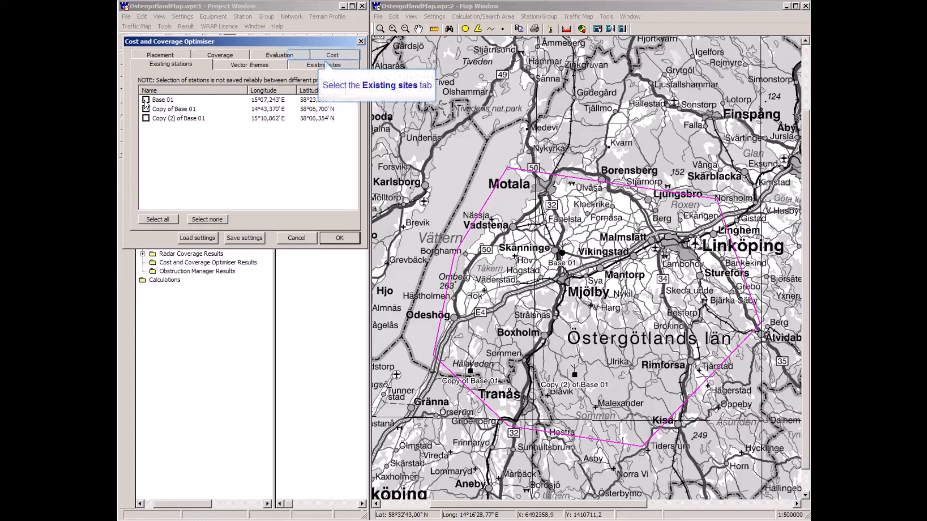
Step: Review the antenna tower costs for the 48 m height and the received-power setting for the evaluation
click(328, 59)
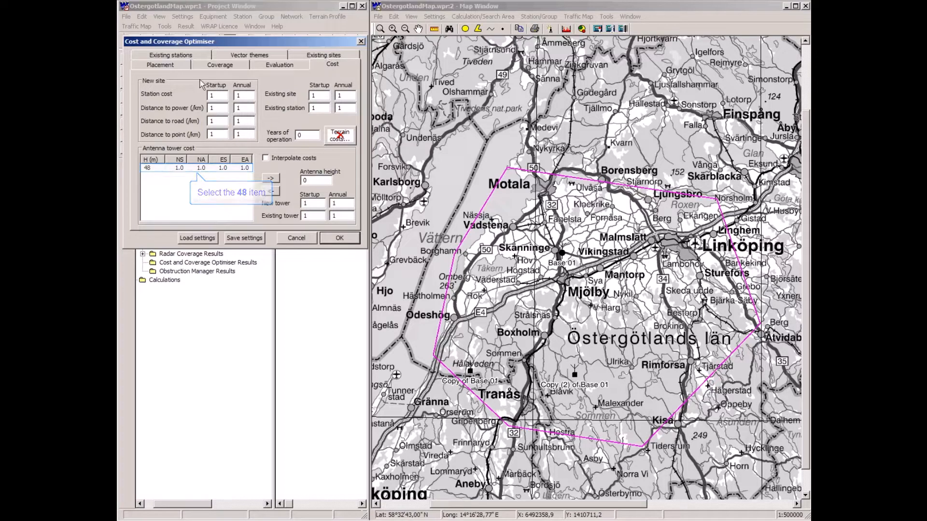
click(148, 169)
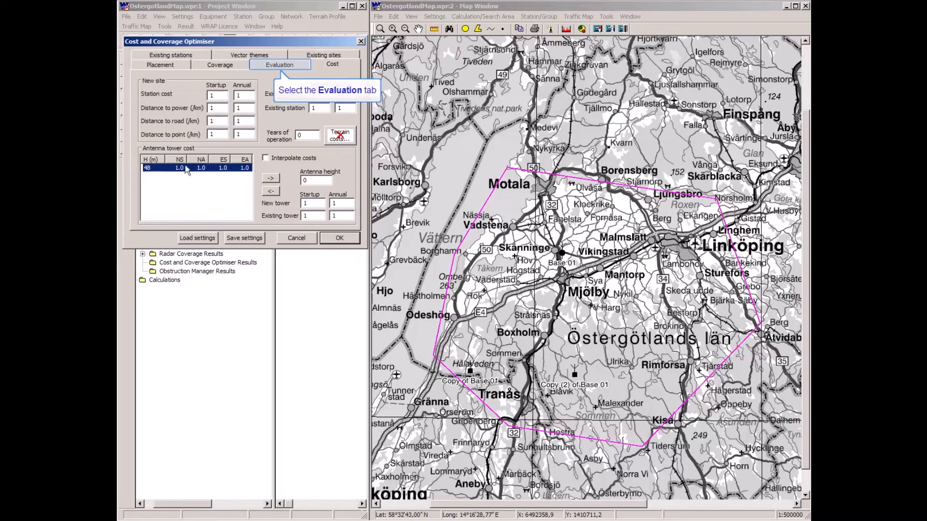
click(268, 68)
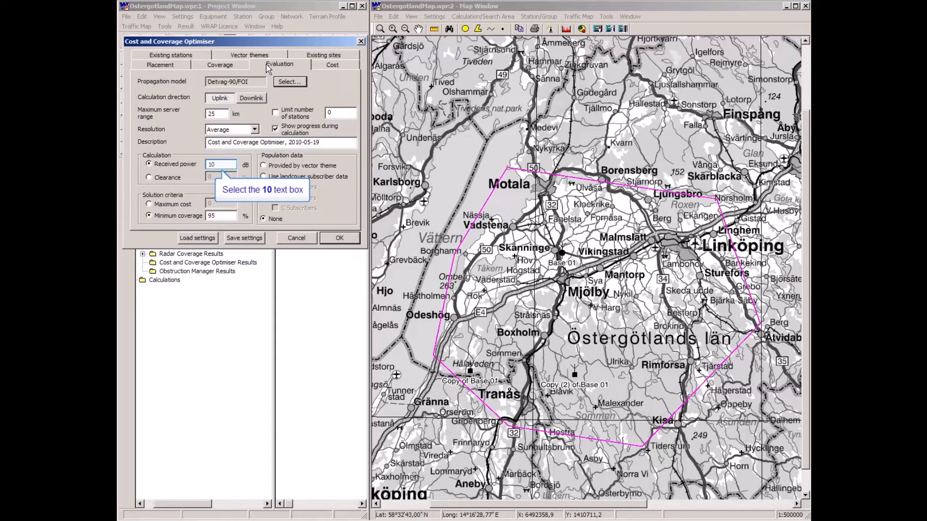
click(216, 165)
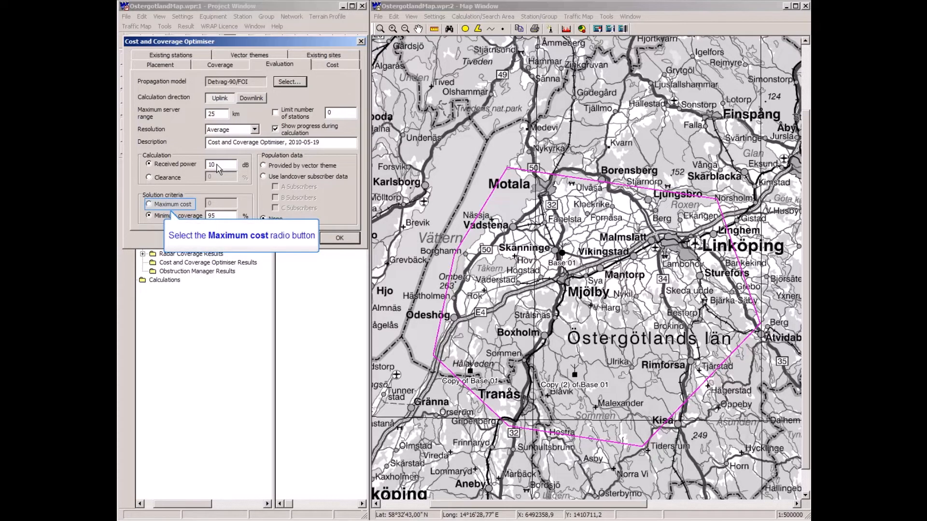
Step: Use a minimum coverage of 95 % as the solution criterion and start the Cost and Coverage Optimiser calculation
click(148, 204)
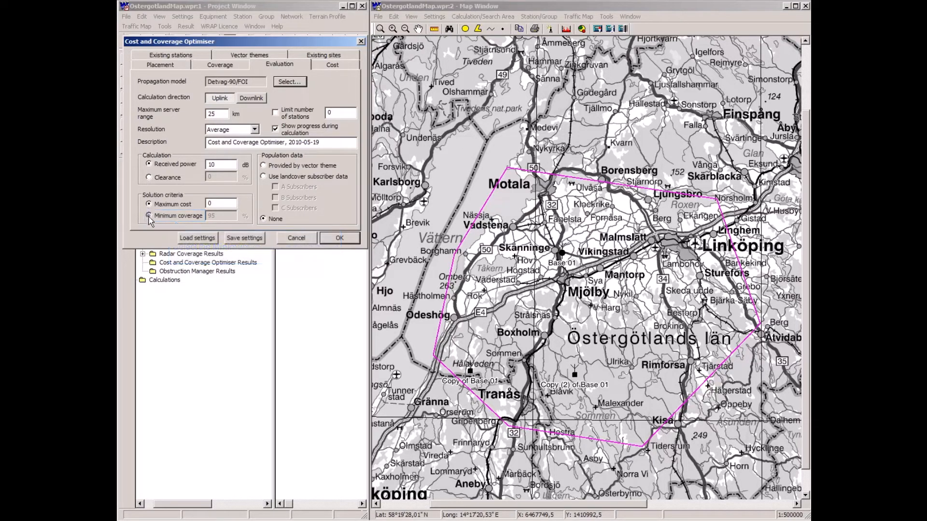
click(149, 216)
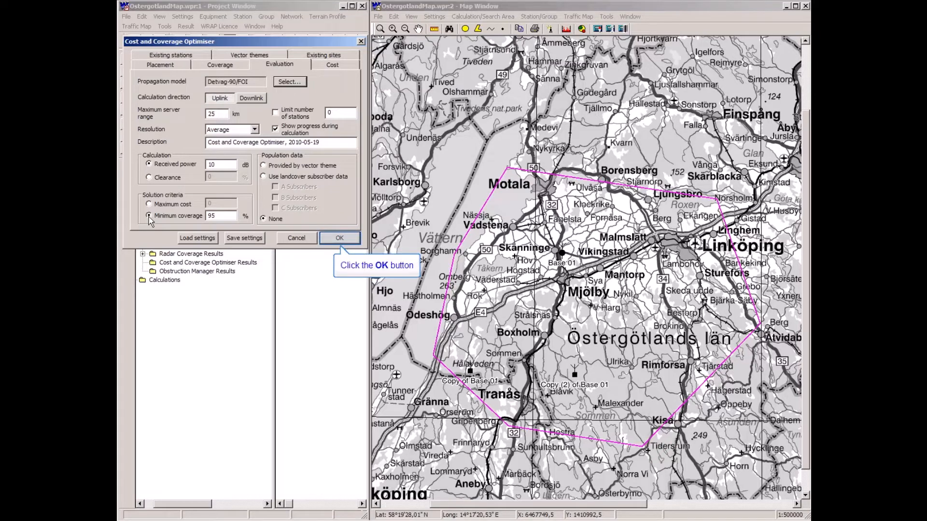
click(339, 241)
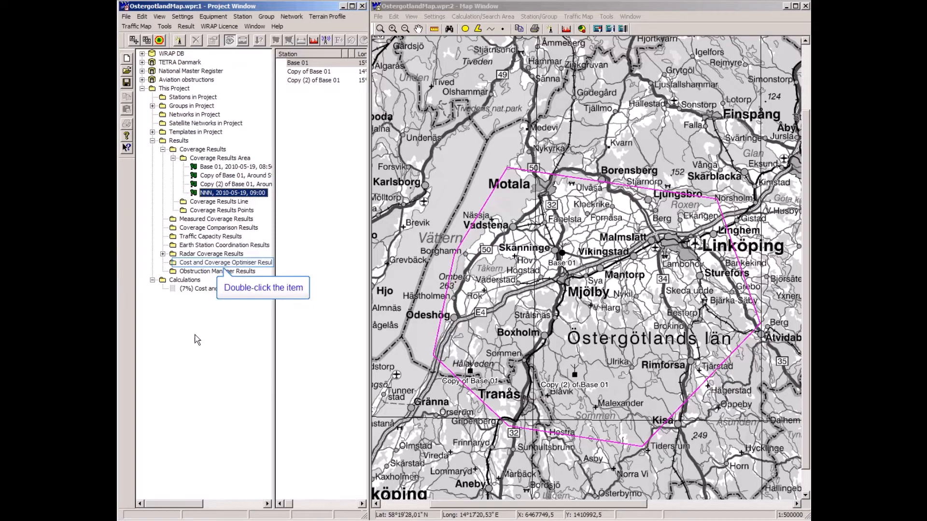
Step: Open the Cost and Coverage Optimiser result and generate its stations in the project using the default station type
double_click(201, 263)
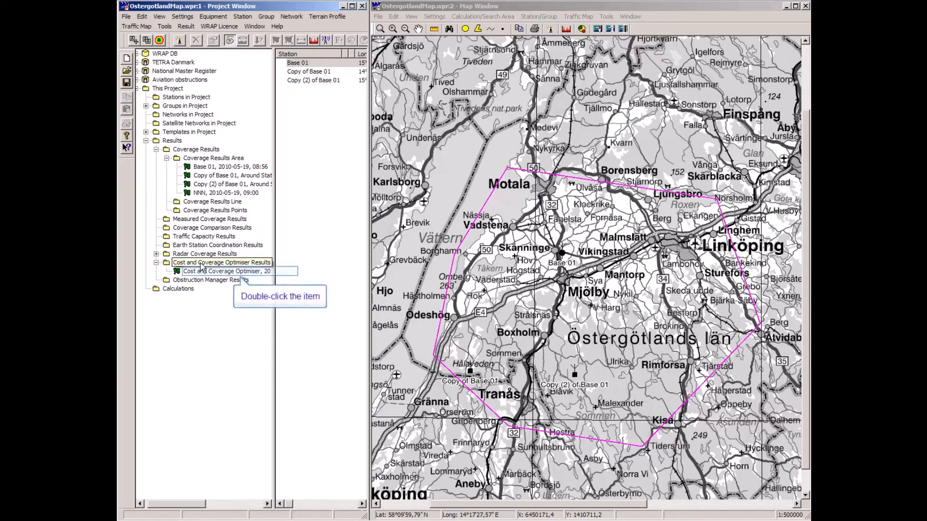
double_click(201, 271)
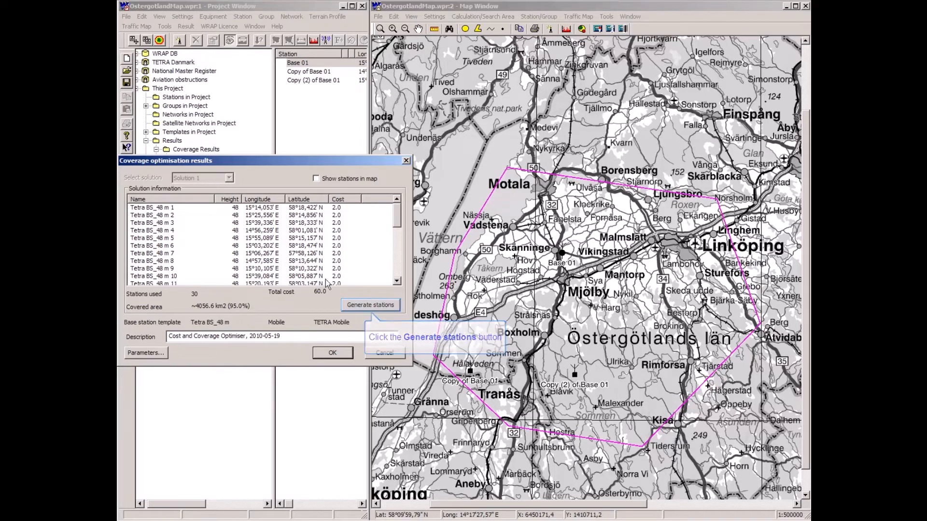
click(376, 305)
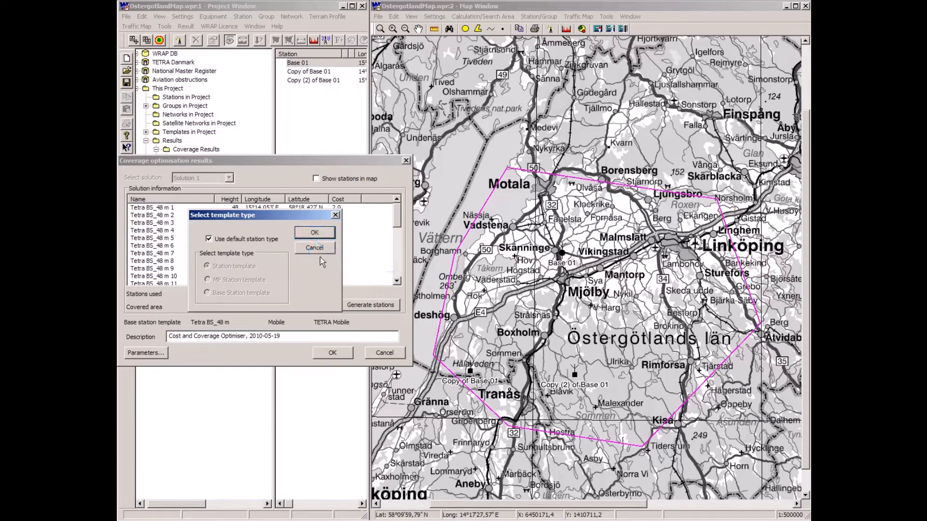
click(318, 233)
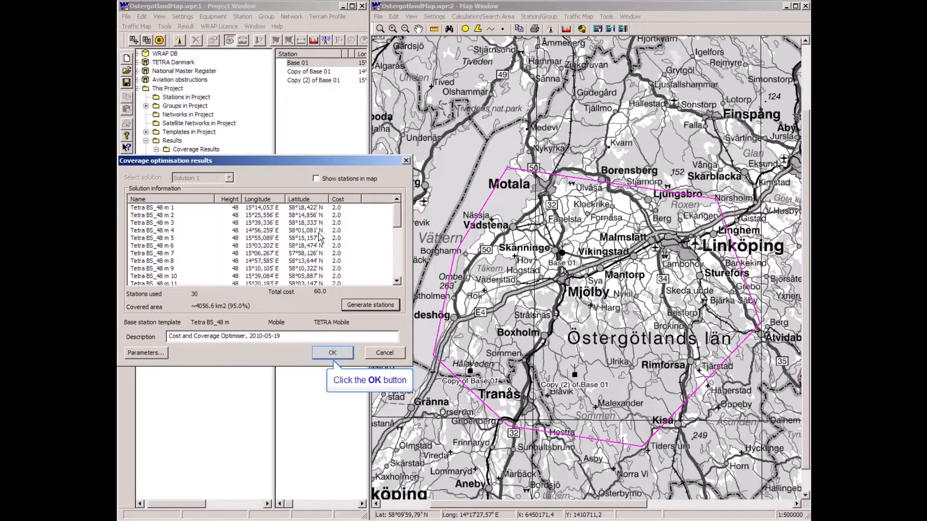
click(333, 353)
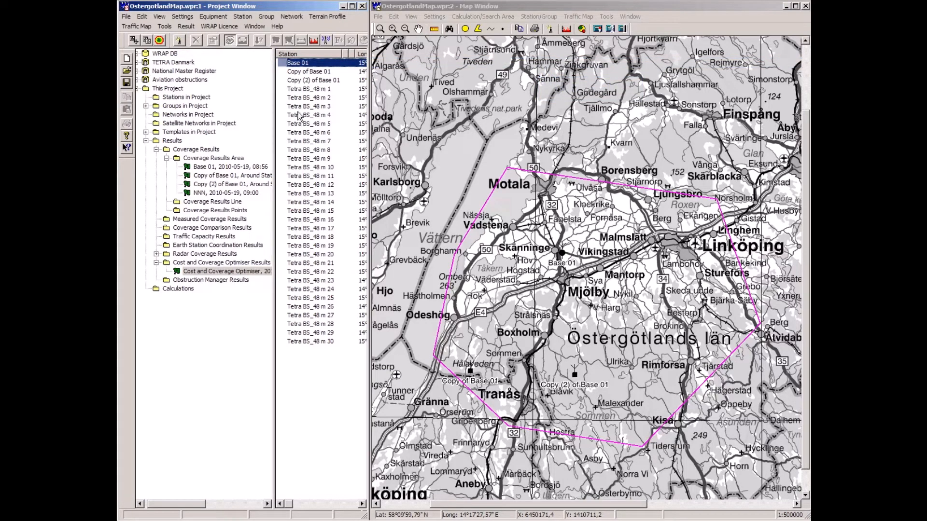
Step: Delete Base 01, Copy of Base 01 and Copy (2) of Base 01 from the project's stations
click(298, 63)
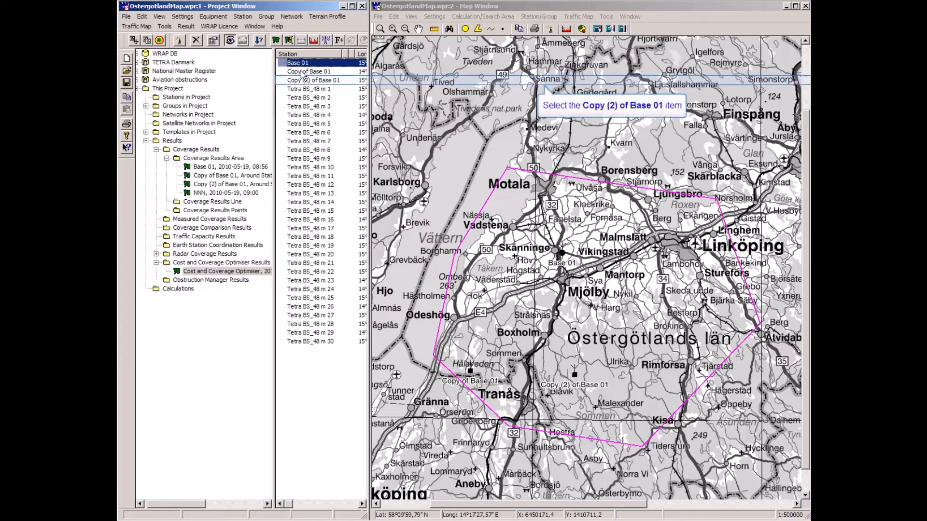
shift+click(302, 81)
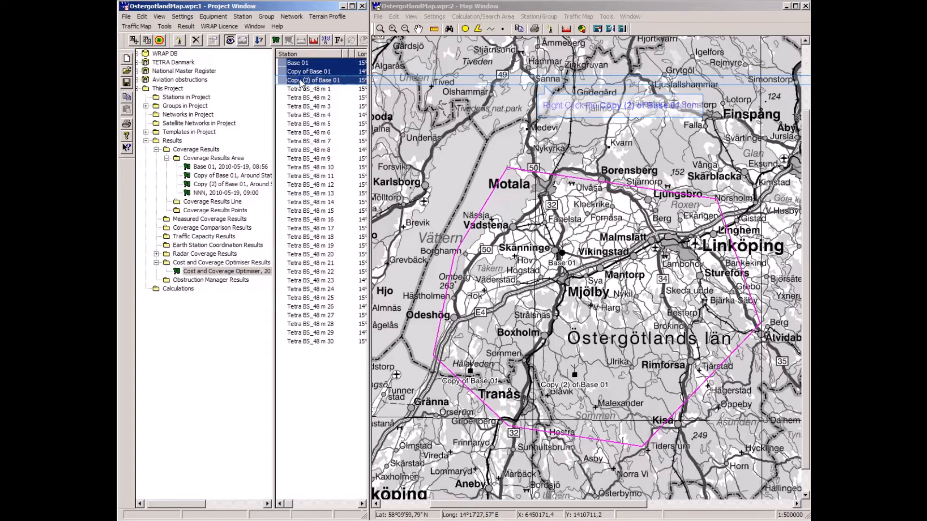
right_click(301, 81)
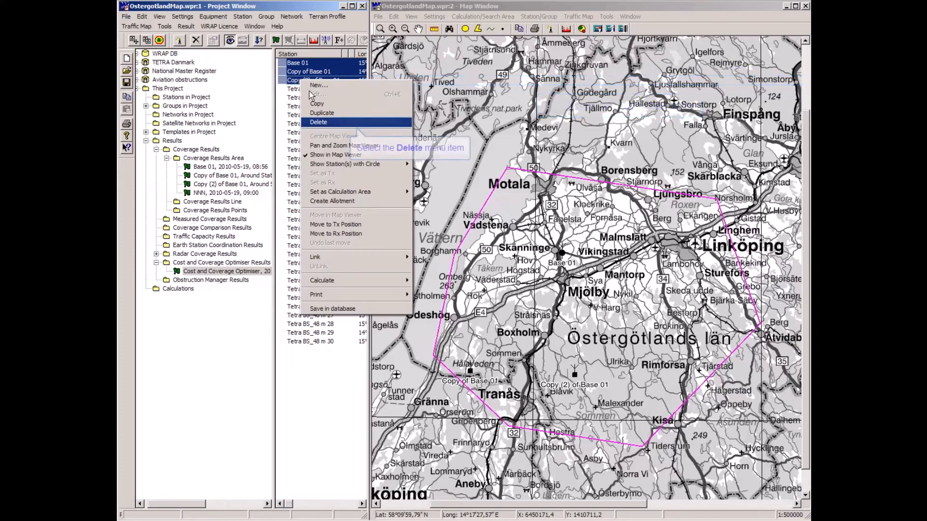
click(318, 122)
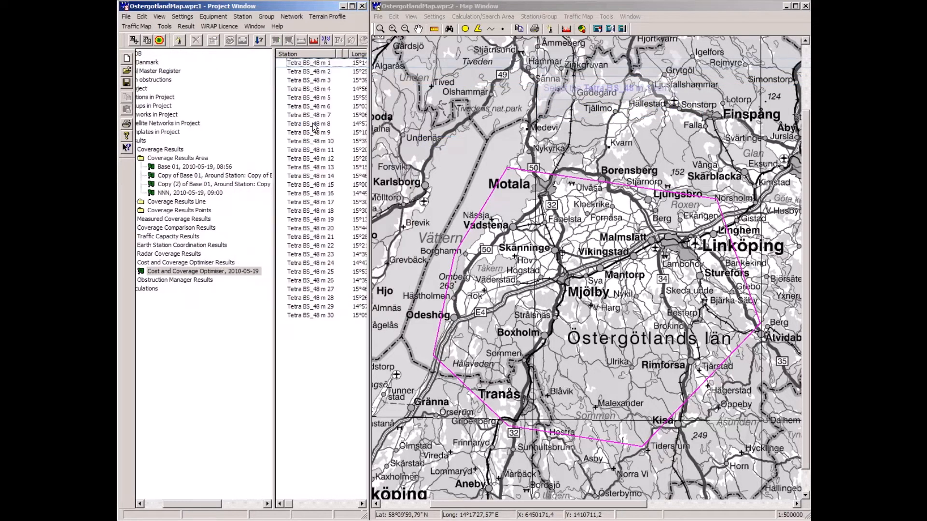
Step: Show all generated stations, Tetra BS_48 m 1 through Tetra BS_48 m 30, on the map
click(309, 62)
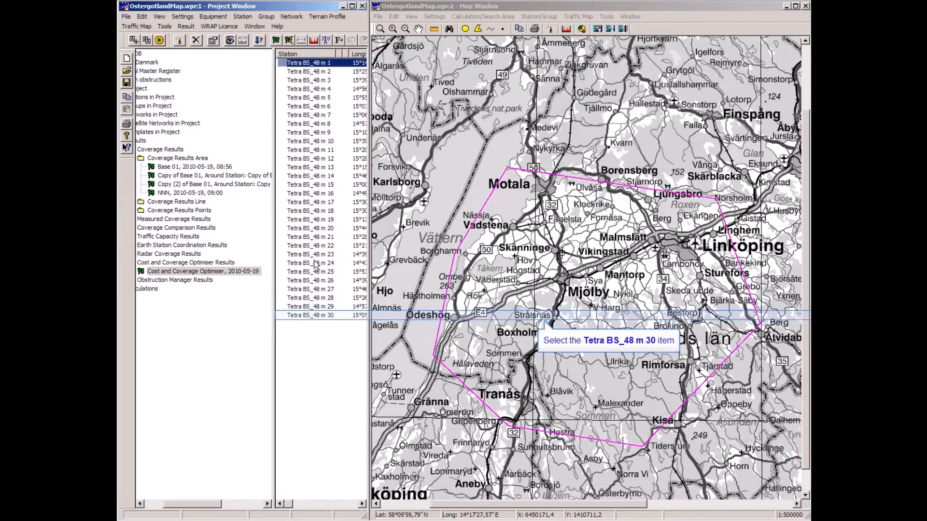
shift+click(315, 316)
right_click(314, 315)
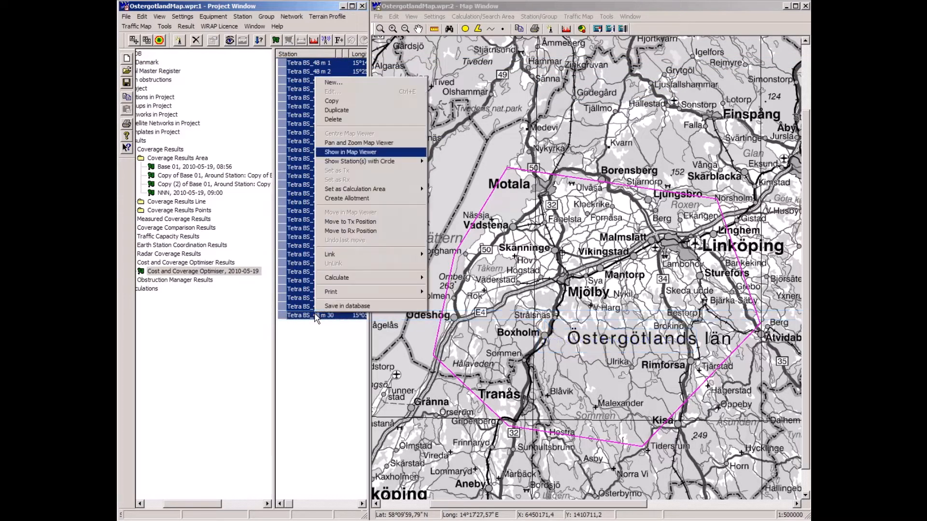
click(343, 152)
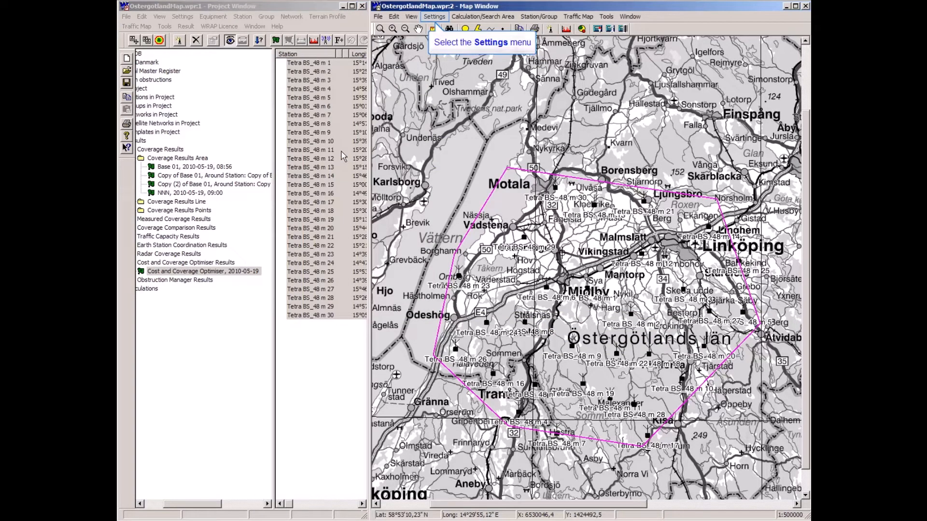
Step: Hide the scanned image Sweden 1:1000000 from the map contents
click(434, 17)
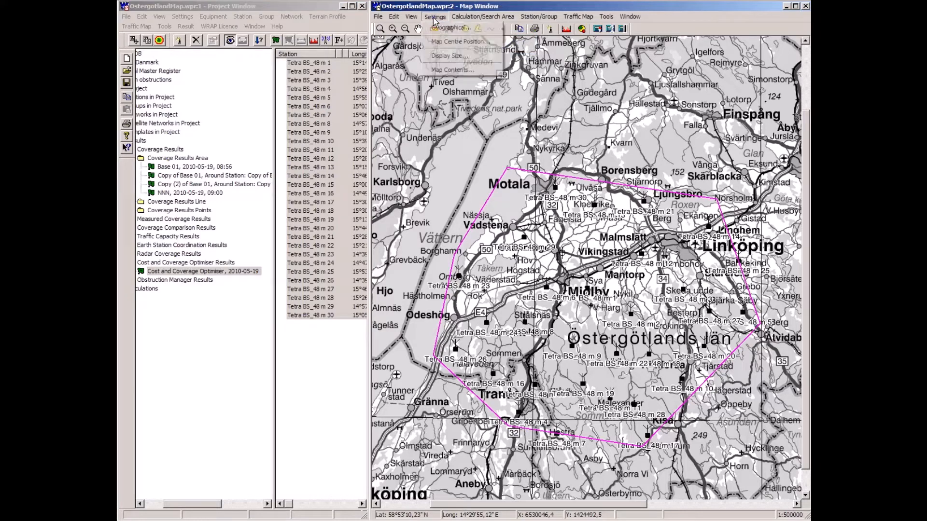
click(445, 70)
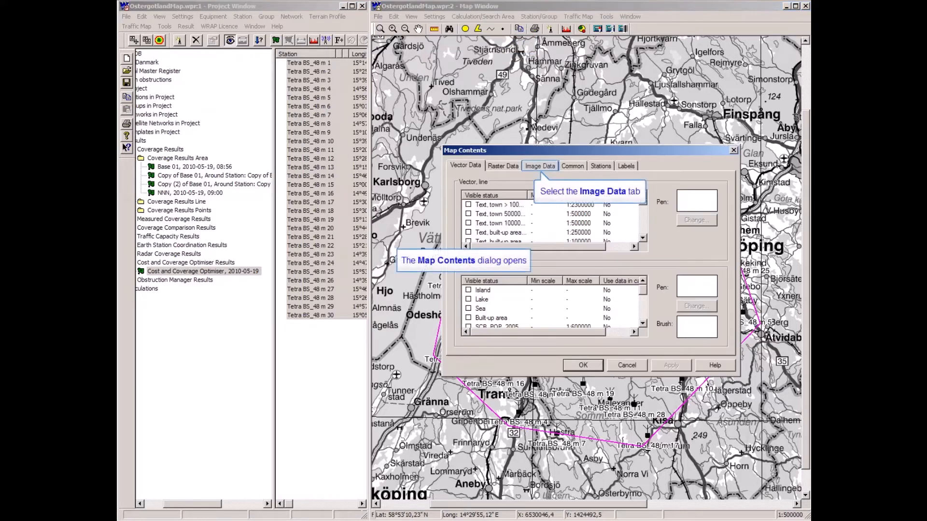
click(540, 166)
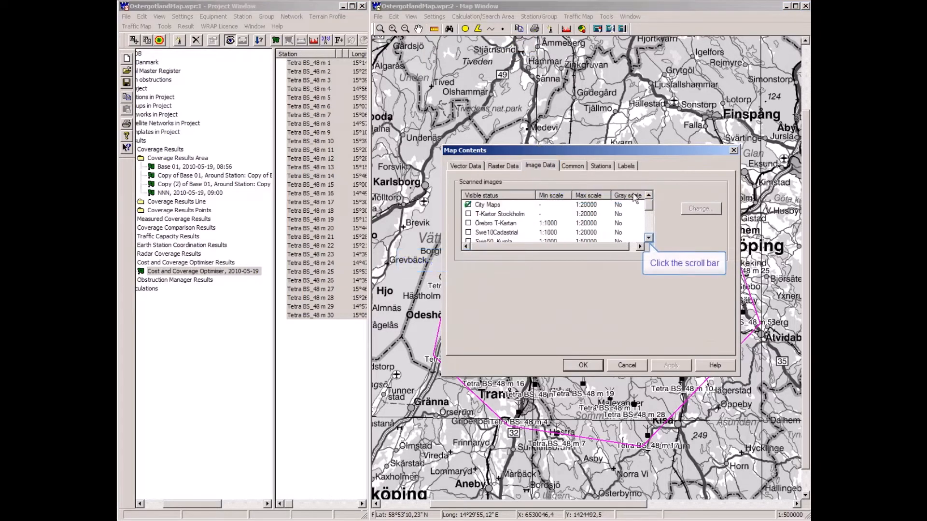
click(649, 237)
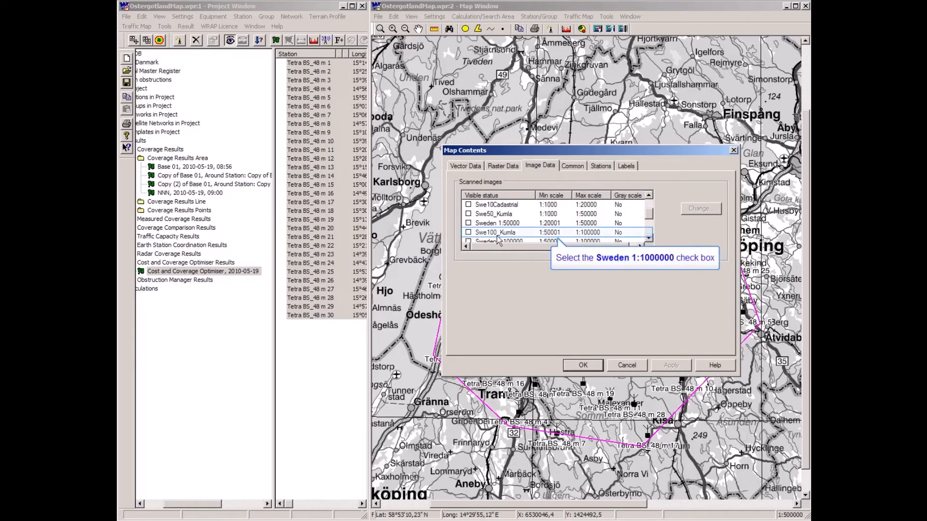
scroll(472, 237, down, 1)
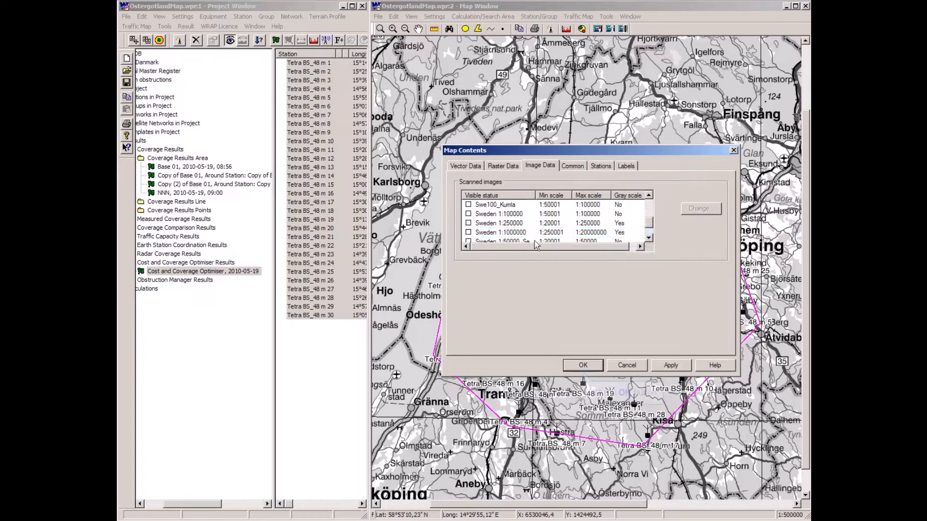
click(583, 365)
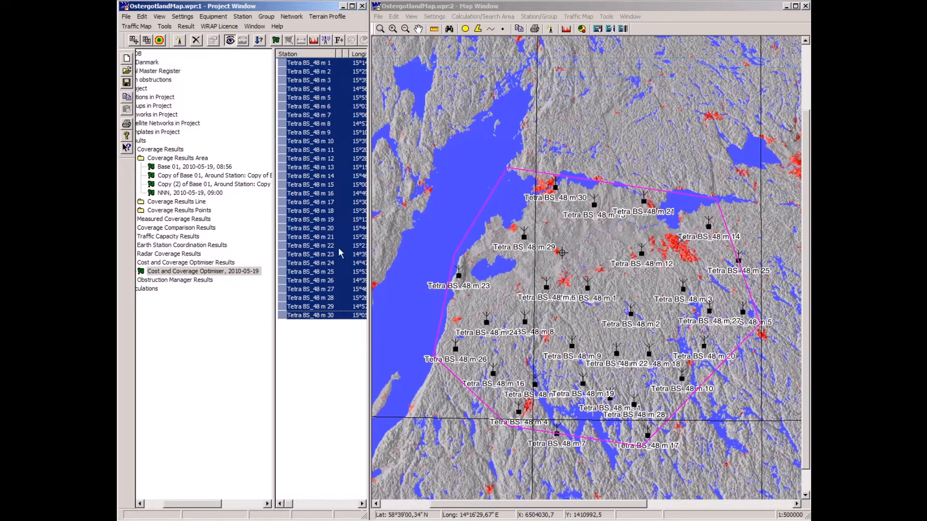
Step: Open Frequency Assignment for all stations from Tetra BS_48 m 1 through Tetra BS_48 m 30
click(299, 66)
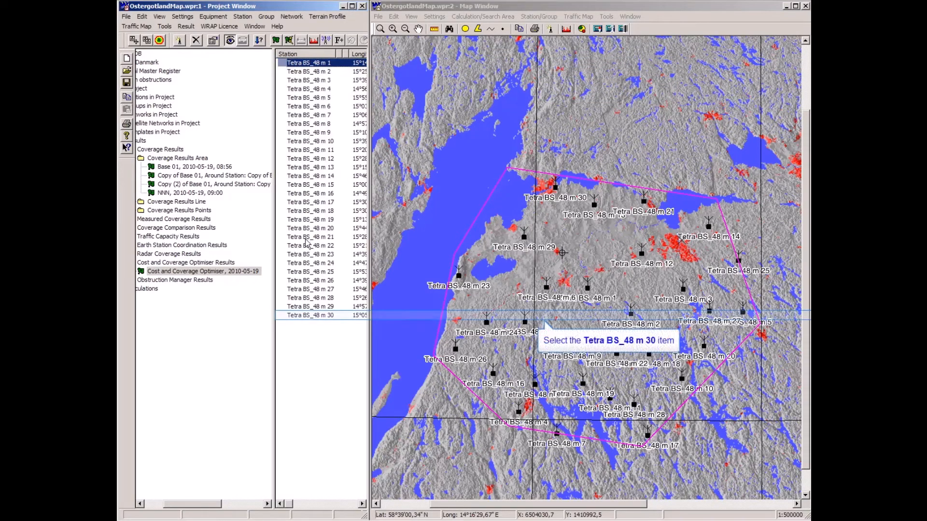
shift+click(305, 316)
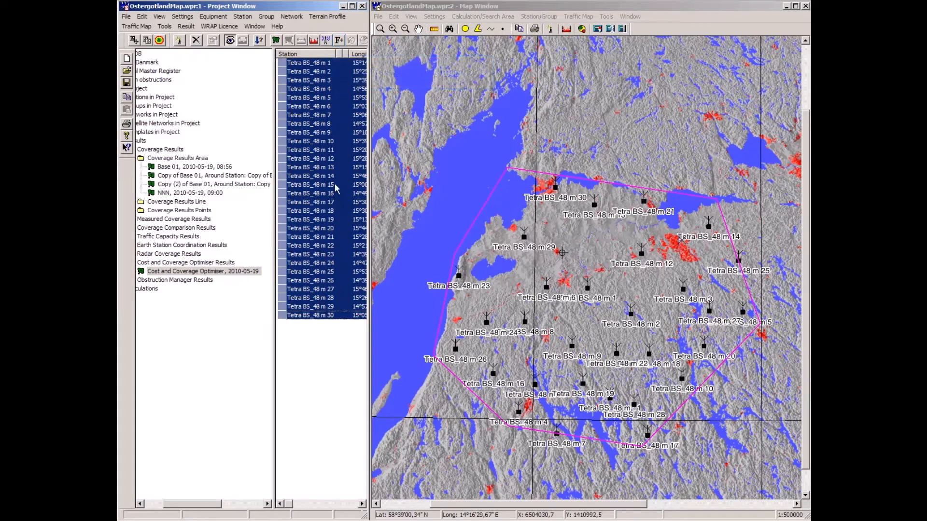
click(339, 41)
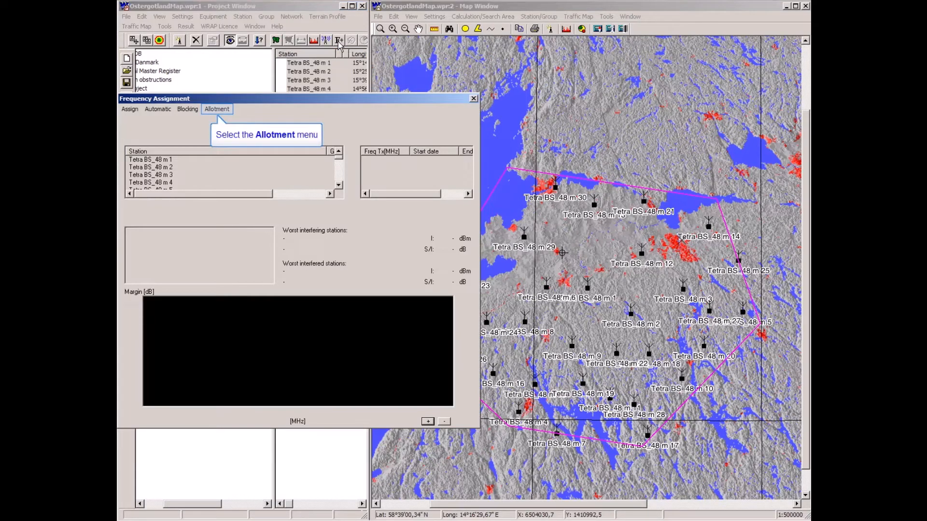
Step: Load the UHF allotment TETRA Gbg 20+20 fq from WRAP DB for the frequency assignment
click(218, 110)
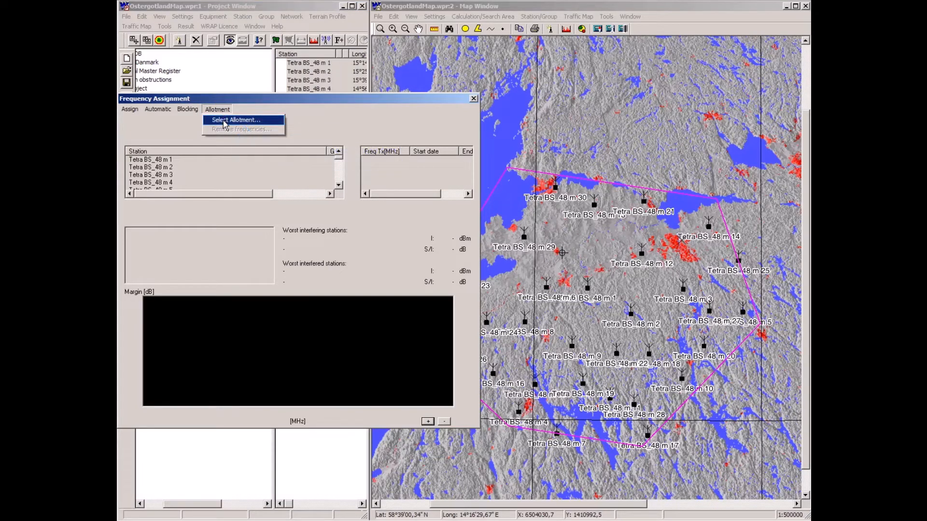
click(224, 121)
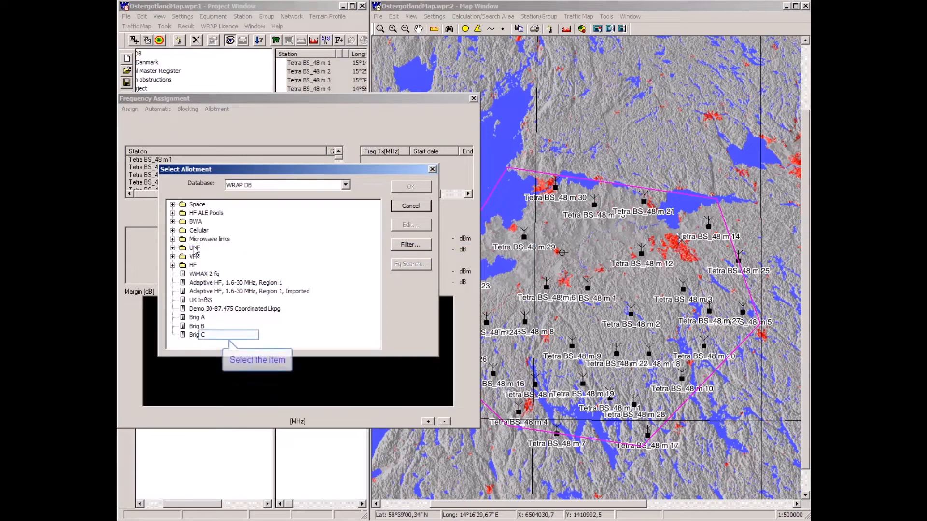
click(231, 335)
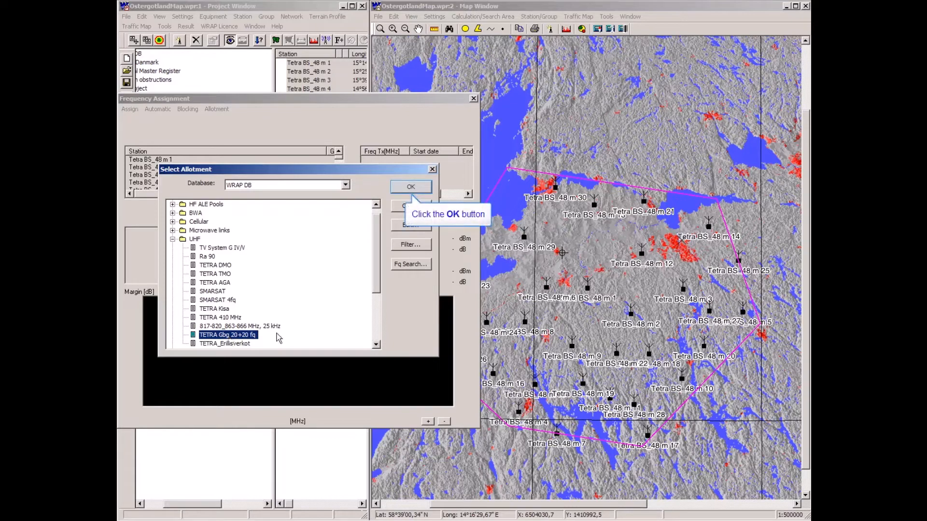
click(413, 187)
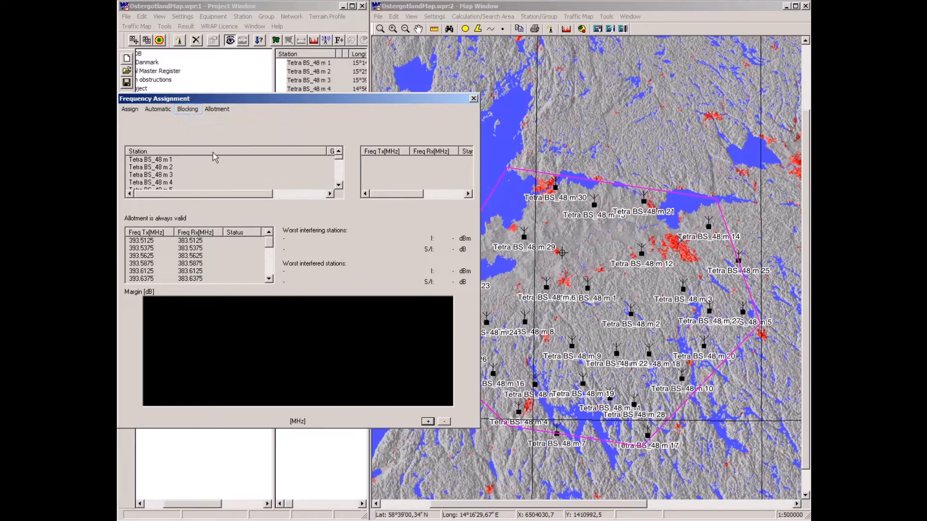
Step: Choose TETRA Mobile 3 W from WRAP DB Mobiles as the default mobile in the blocking settings
click(187, 110)
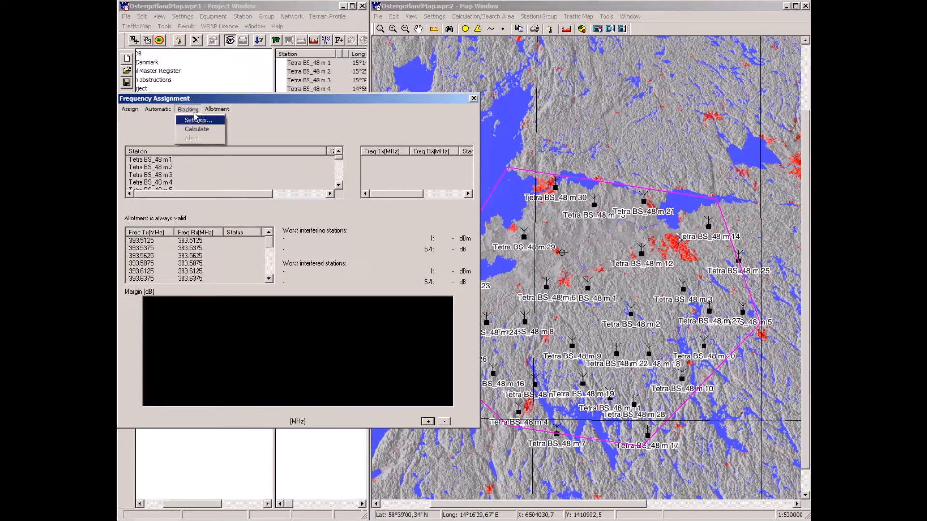
click(197, 121)
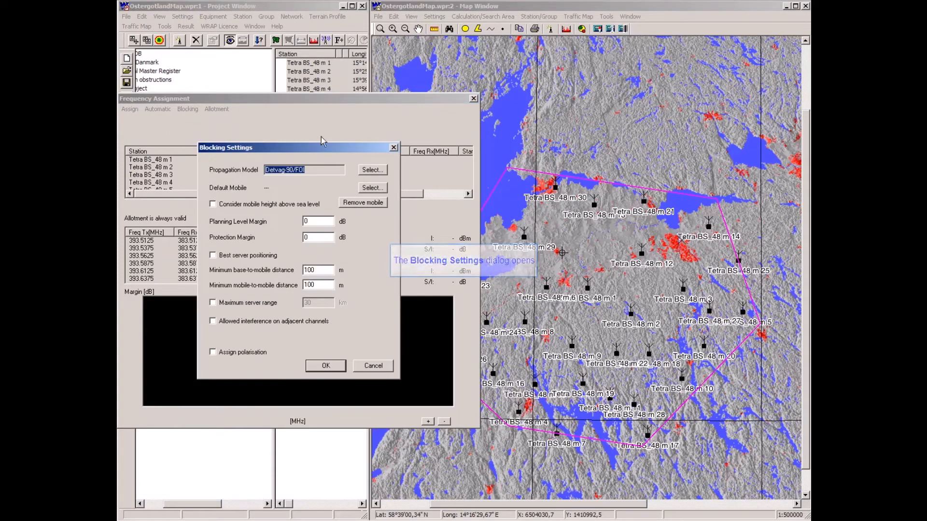
drag(325, 149, 329, 130)
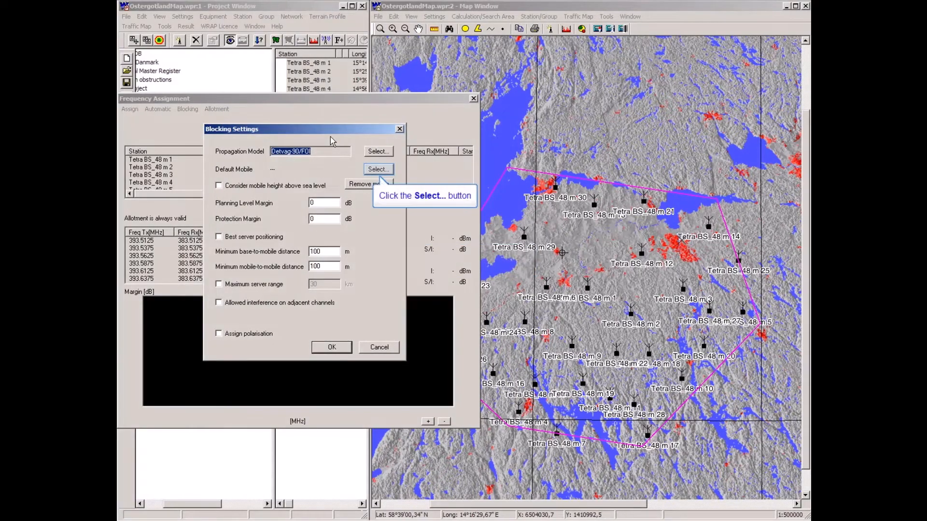
click(379, 169)
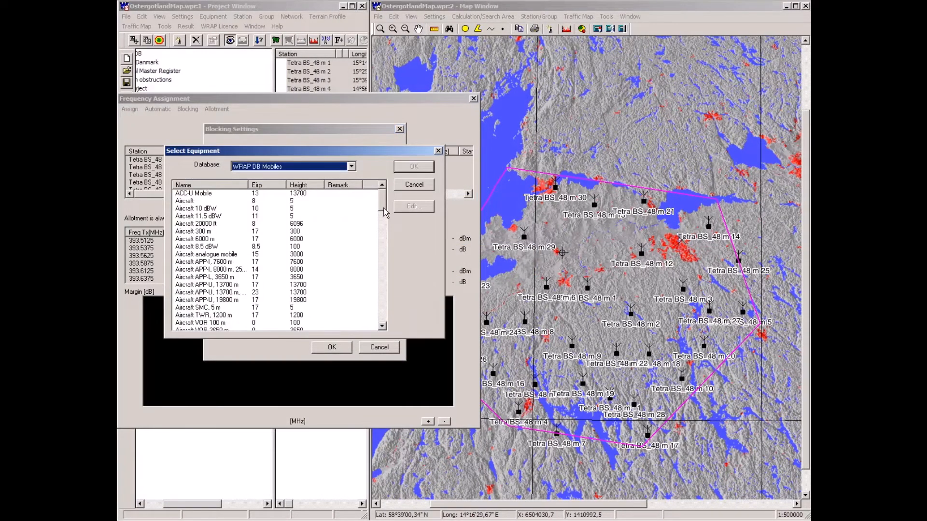
drag(385, 213, 383, 298)
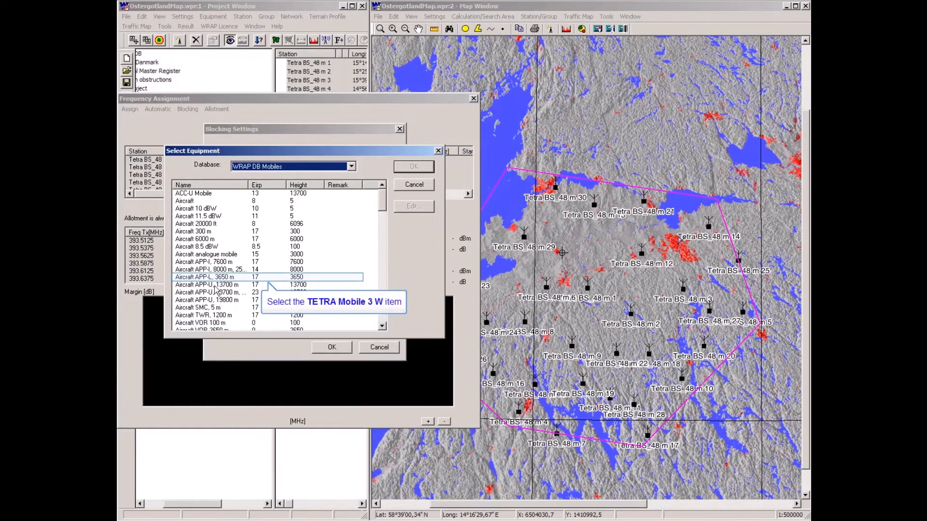
click(197, 279)
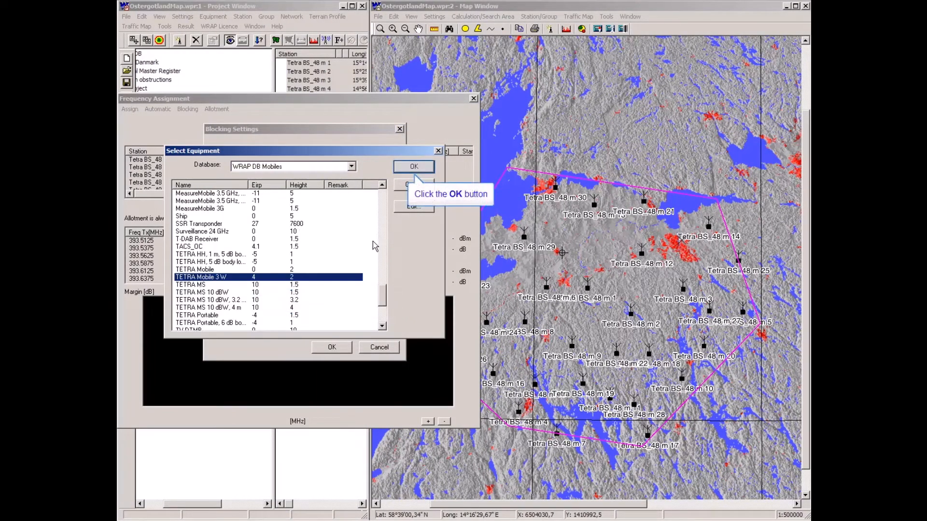
click(413, 167)
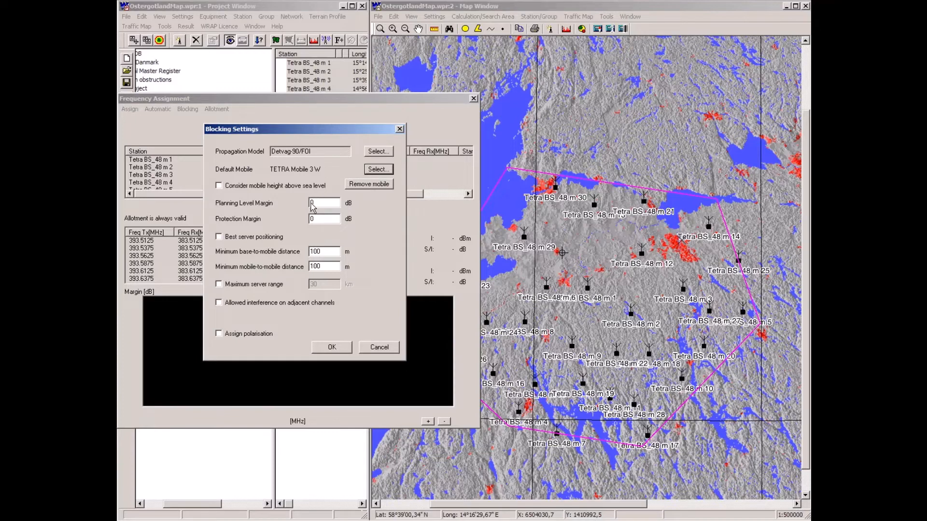
Step: Set the planning level margin to 10 dB and the maximum server range to 15 km, and accept the blocking settings
drag(315, 206, 299, 209)
text(10)
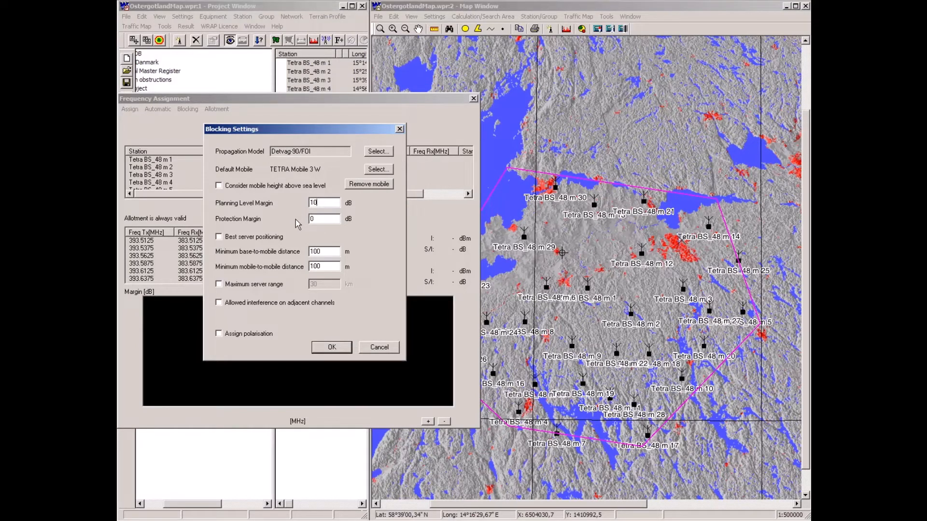
click(295, 284)
text(15)
key(Return)
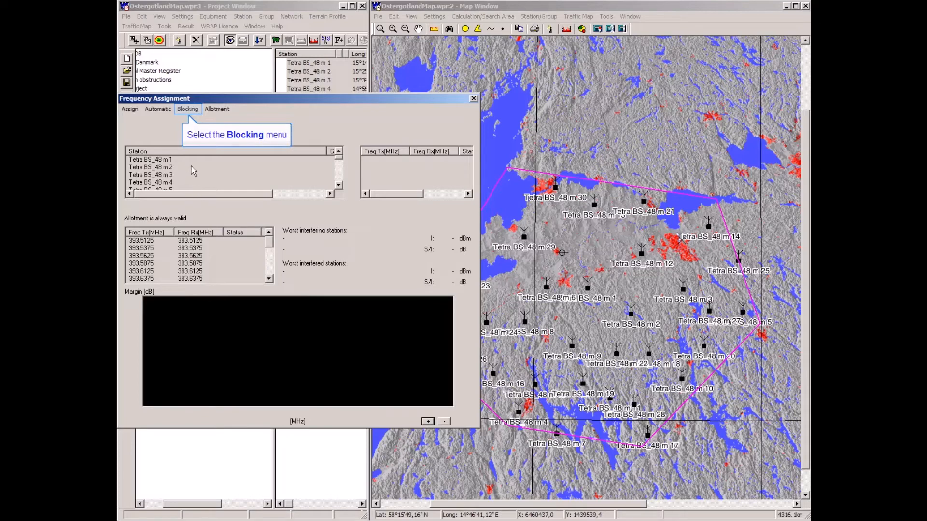
Step: Calculate the blocking and show an enlarged margin chart for station Tetra BS_48 m 1
click(188, 110)
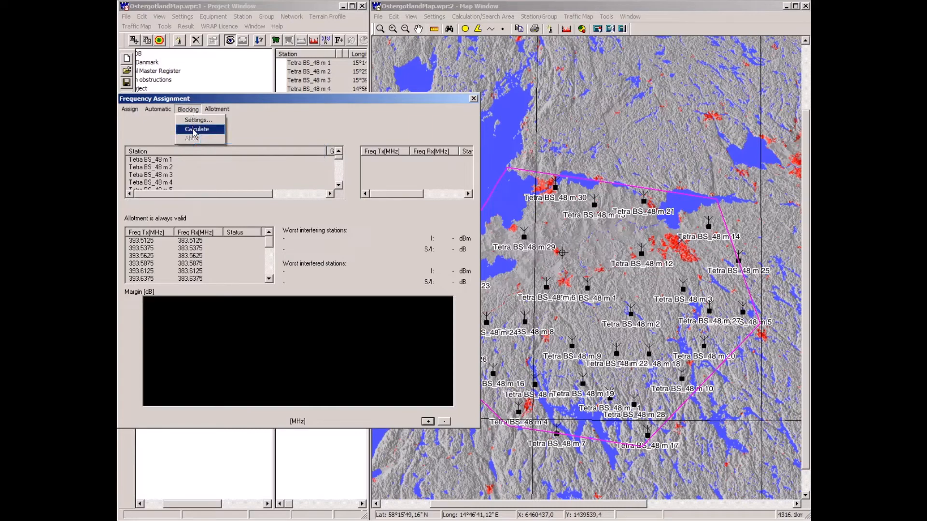
click(194, 130)
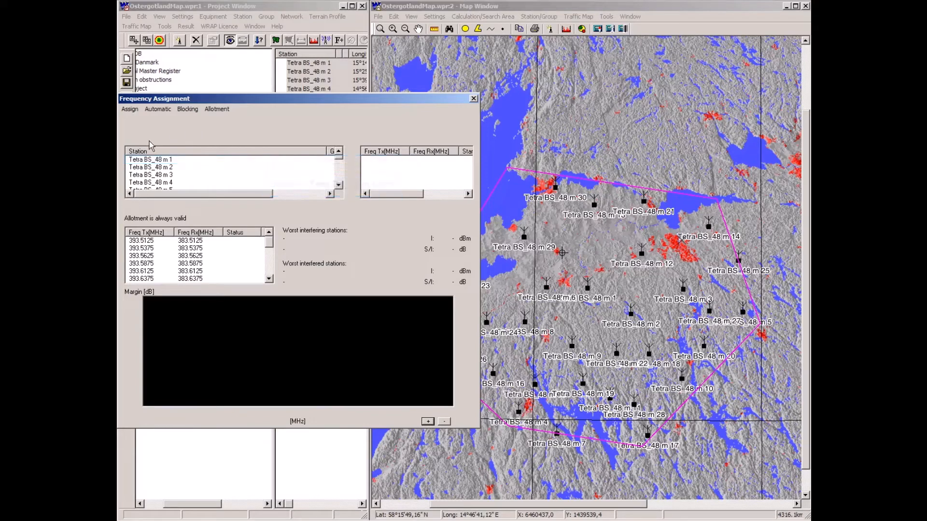
click(144, 161)
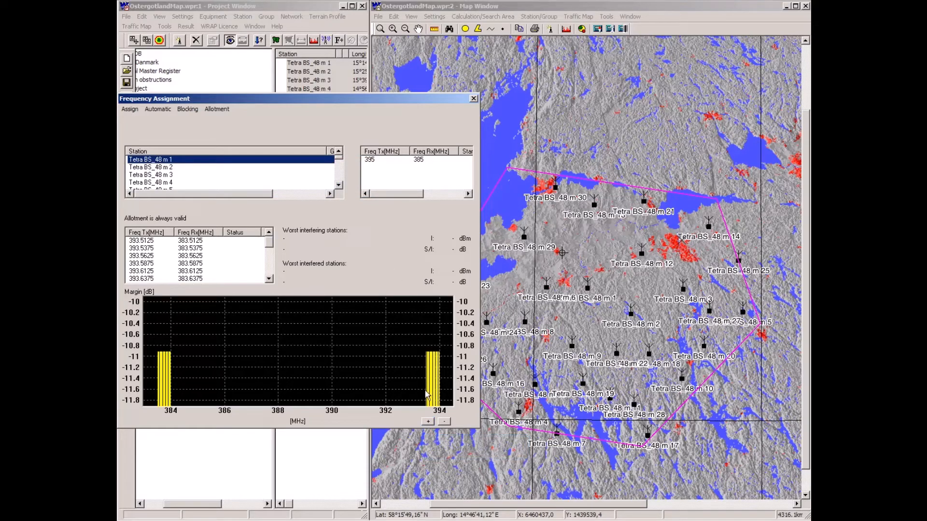
double_click(428, 421)
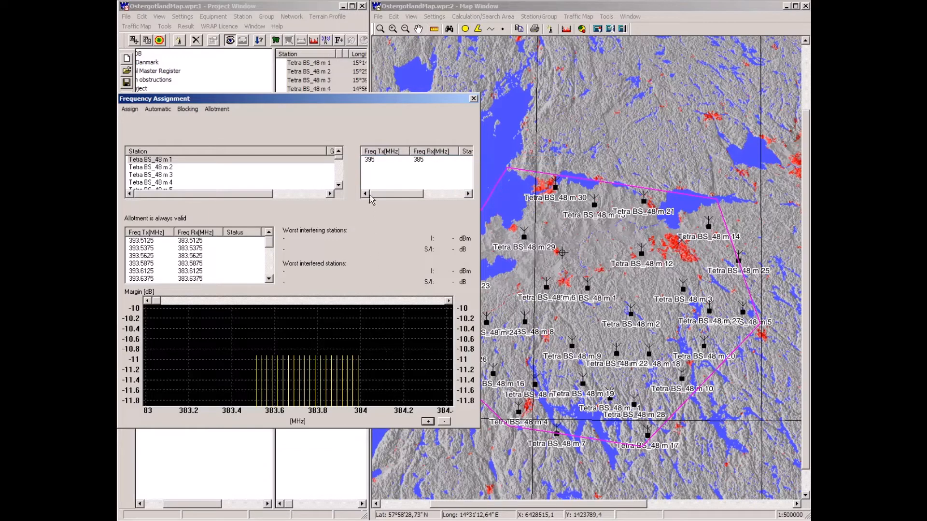
Step: Delete all existing assigned frequencies and run the automatic frequency assignment
right_click(368, 159)
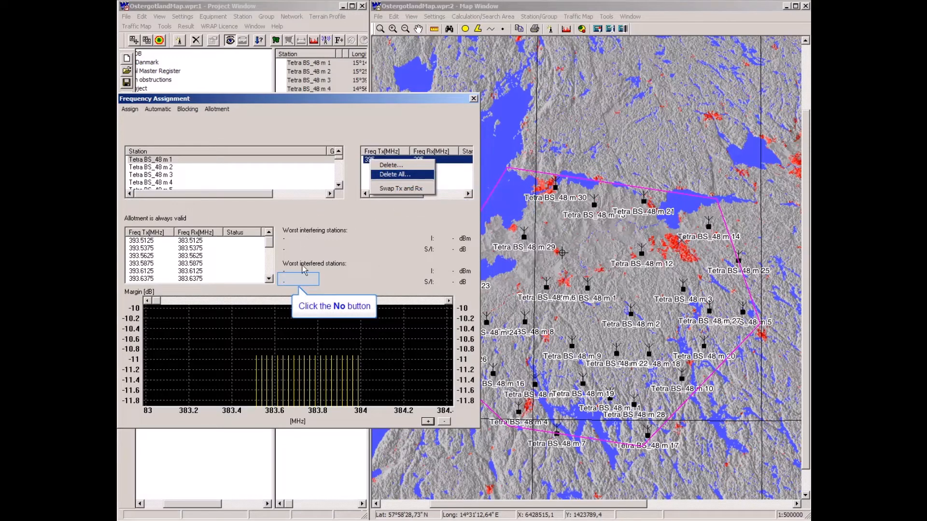
click(300, 278)
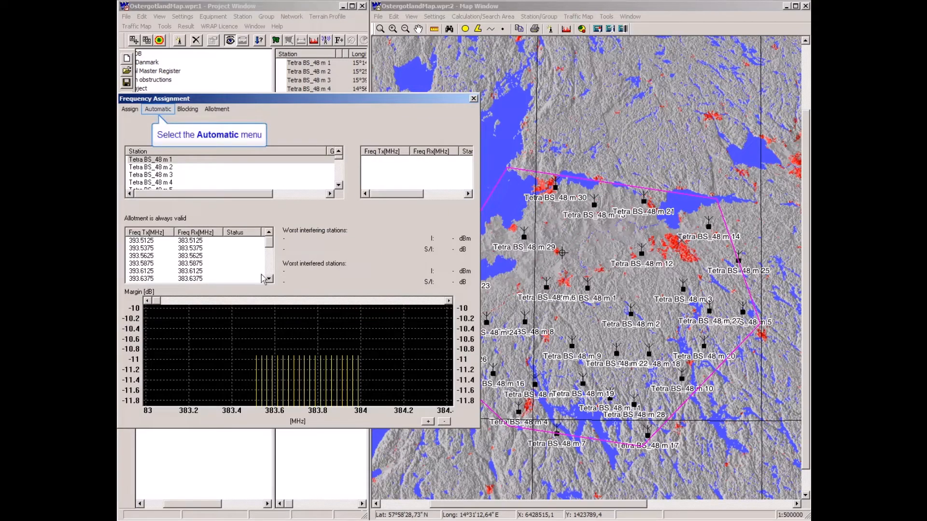
click(153, 110)
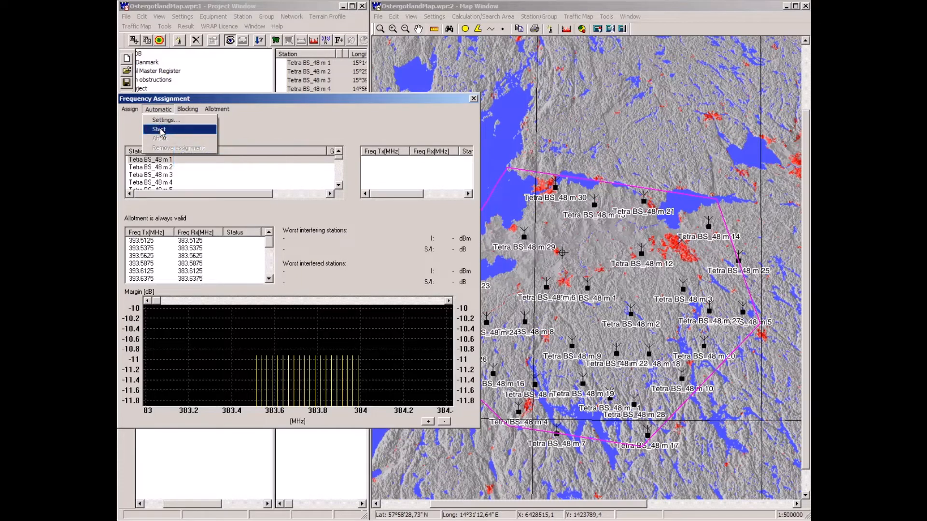
click(161, 131)
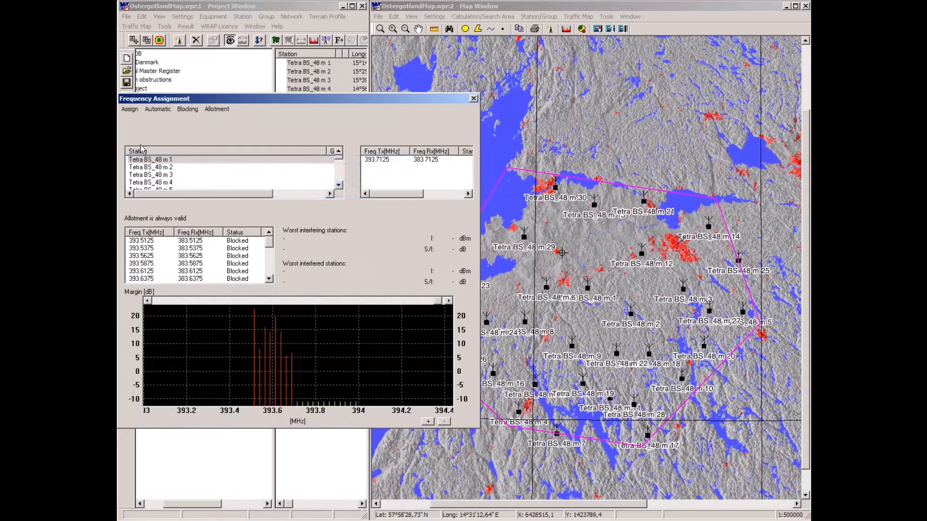
Step: Examine the worst interfering and interfered stations for Tetra BS_48 m 1 at 393.7125 MHz and 393.6875 MHz
click(140, 163)
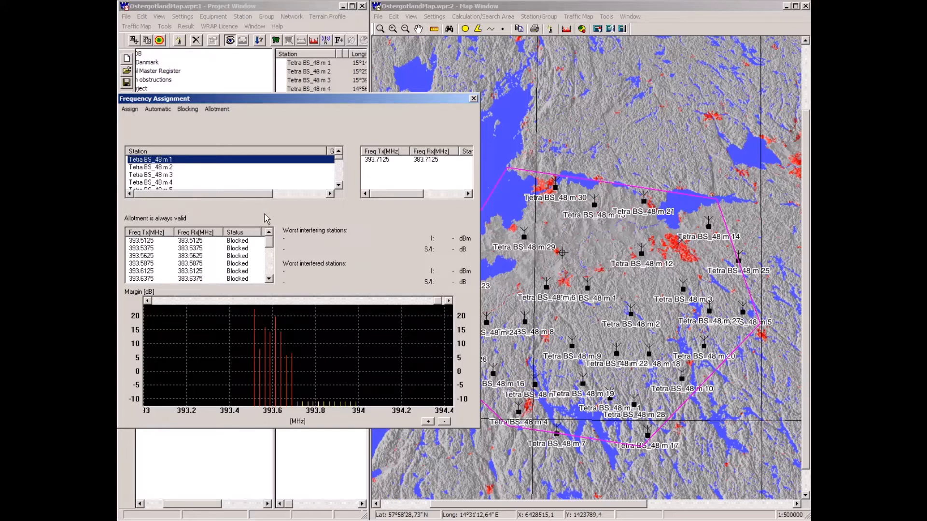
scroll(190, 274, down, 1)
click(190, 271)
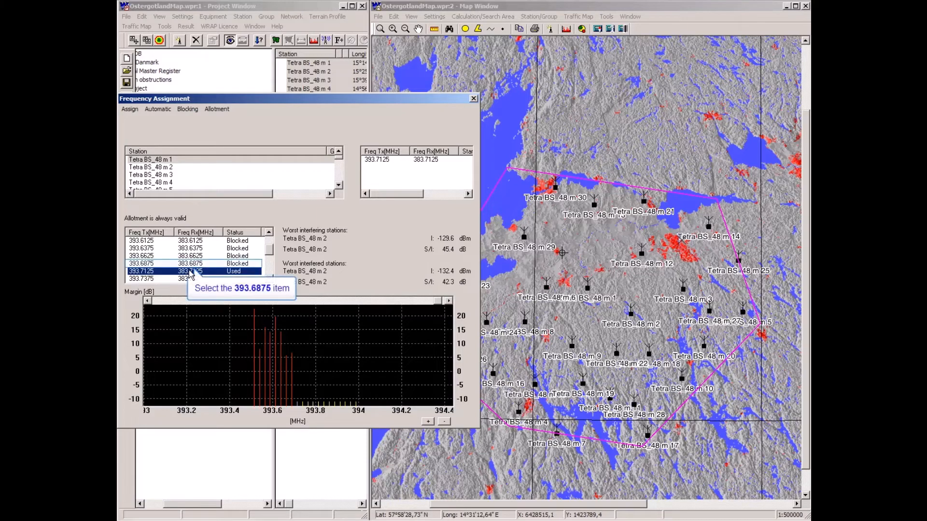
click(152, 265)
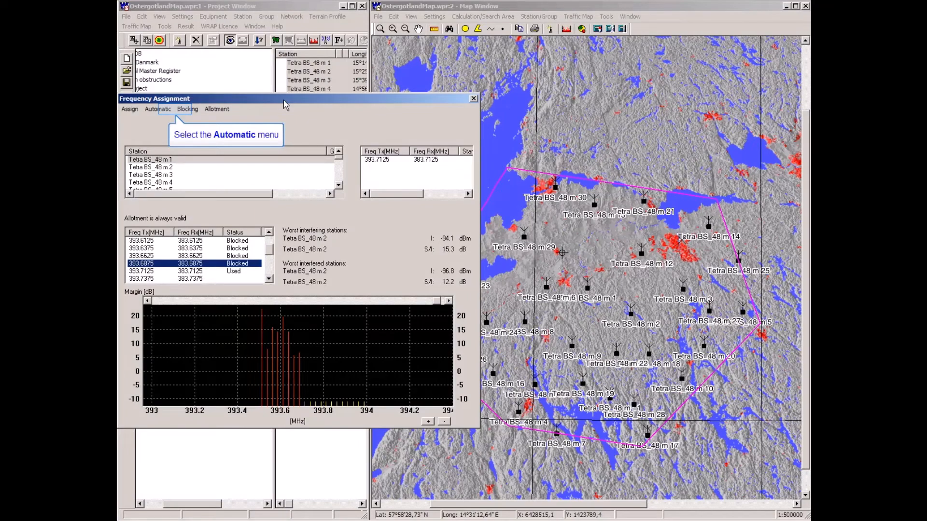
Step: Run the automatic frequency assignment again for the stations
click(175, 111)
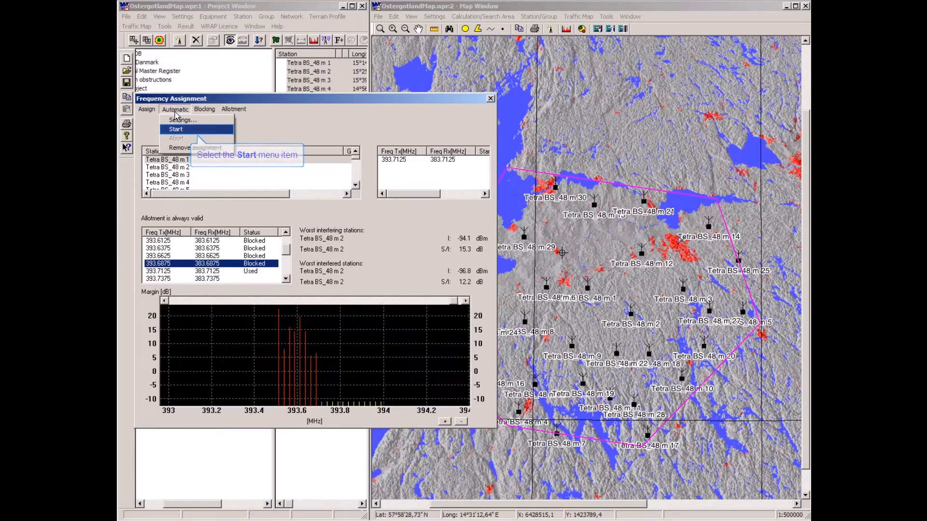
click(177, 131)
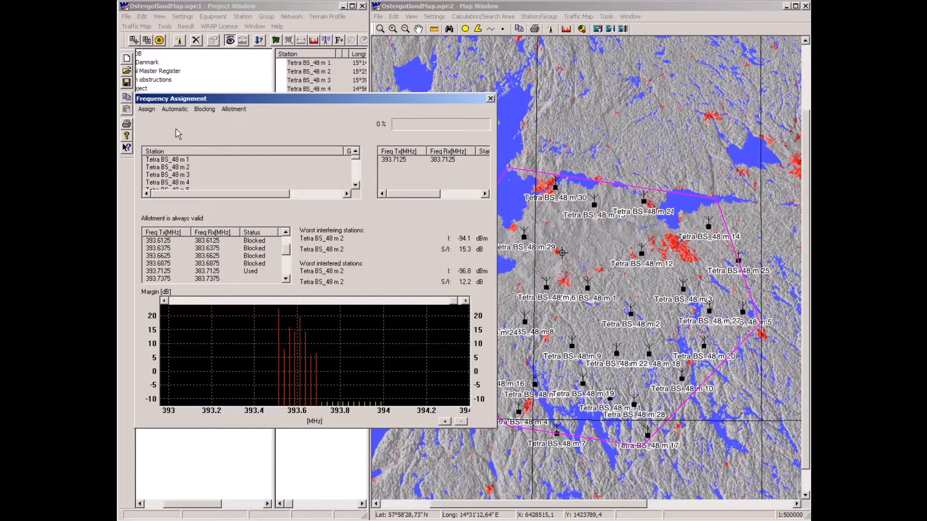
Step: Close the frequency assignment and save the assigned frequencies
click(490, 99)
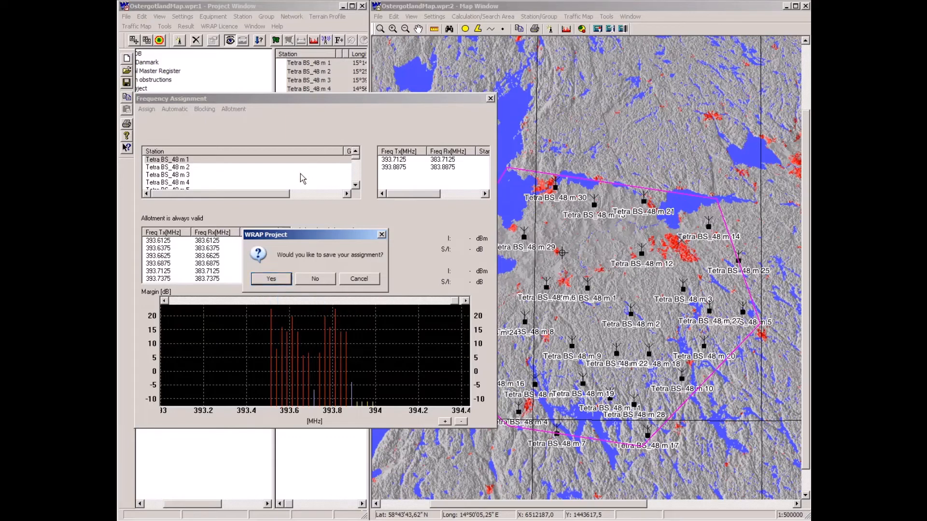
click(273, 280)
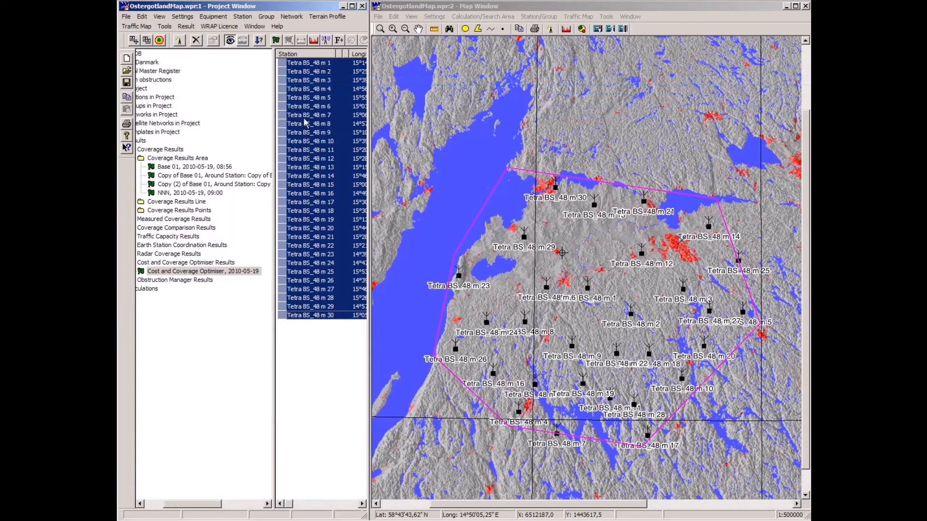
Step: Check the frequencies assigned to station Tetra BS_48 m 3, leaving the station's settings unedited
click(306, 81)
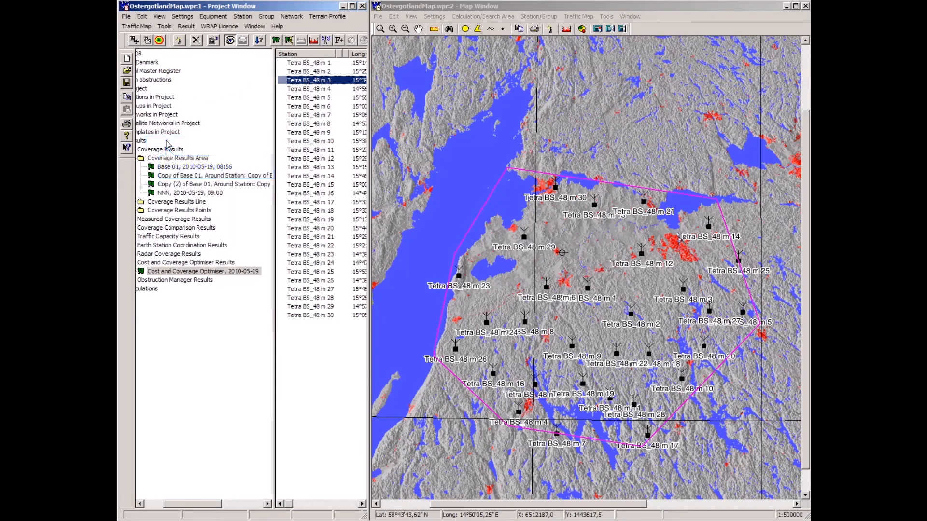
click(166, 141)
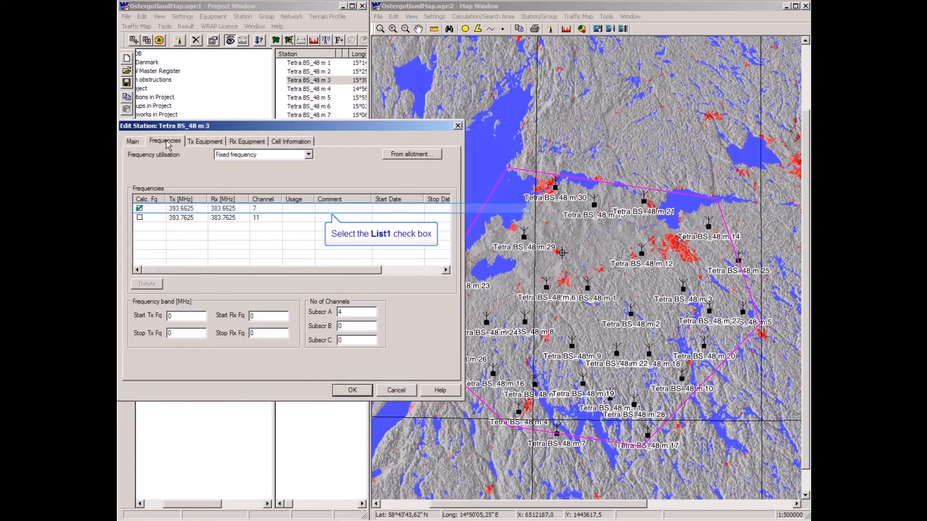
click(239, 209)
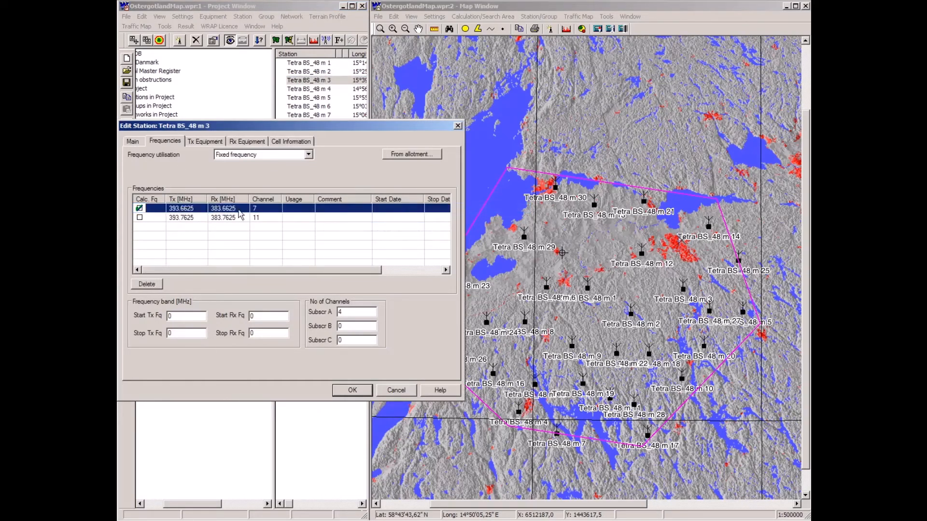
click(407, 391)
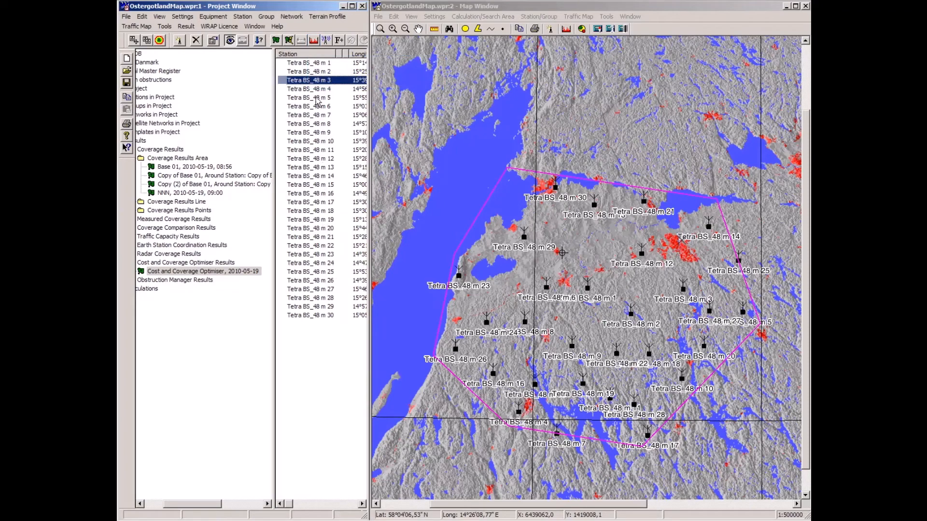
Step: Show the field strength spectrum in a widened viewer for a map point between stations Tetra BS_48 m 1 and m 2
click(315, 40)
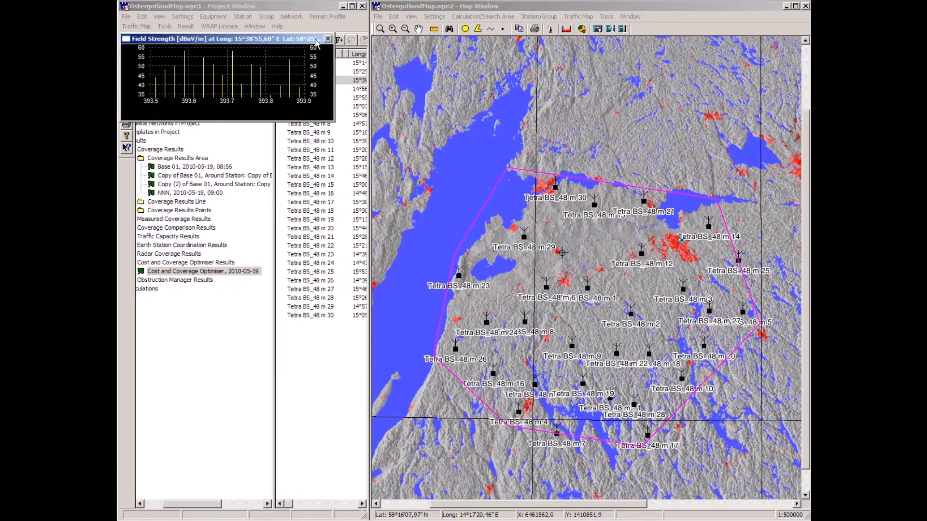
drag(334, 85, 629, 104)
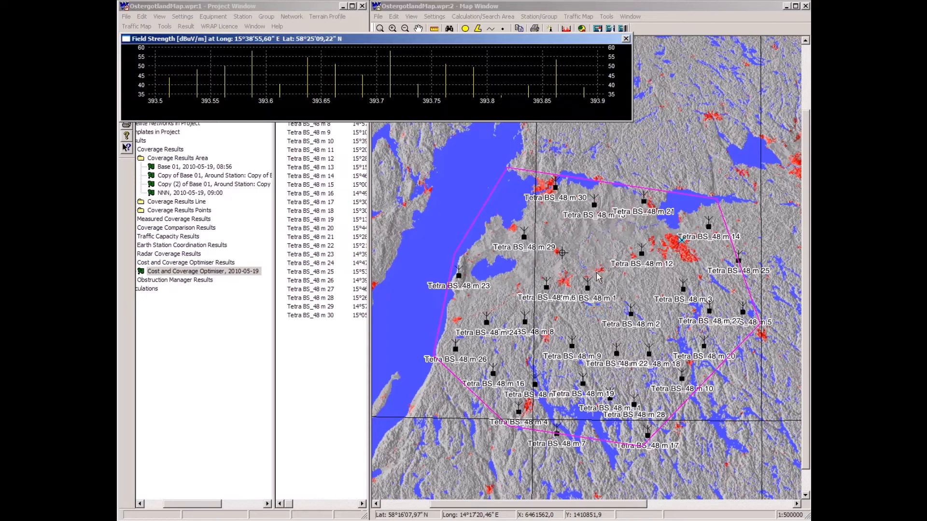
click(598, 316)
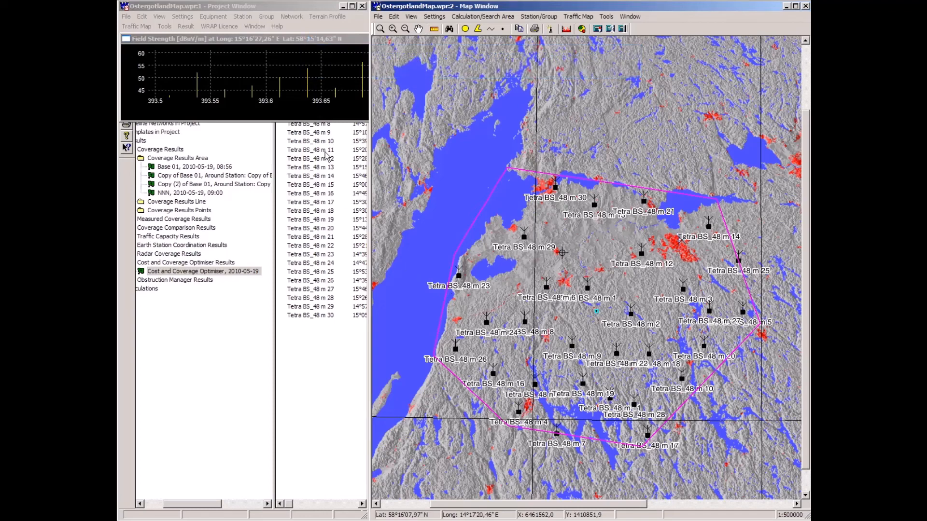
click(311, 39)
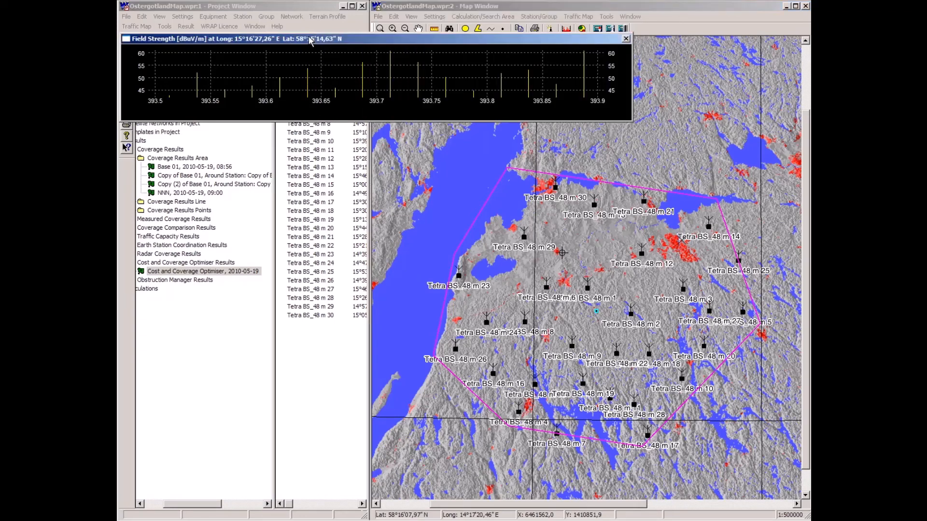
Step: Set the spectrum viewer's calculation to Count Stations, examine the stations per frequency at the chosen point, and close the viewer
right_click(371, 77)
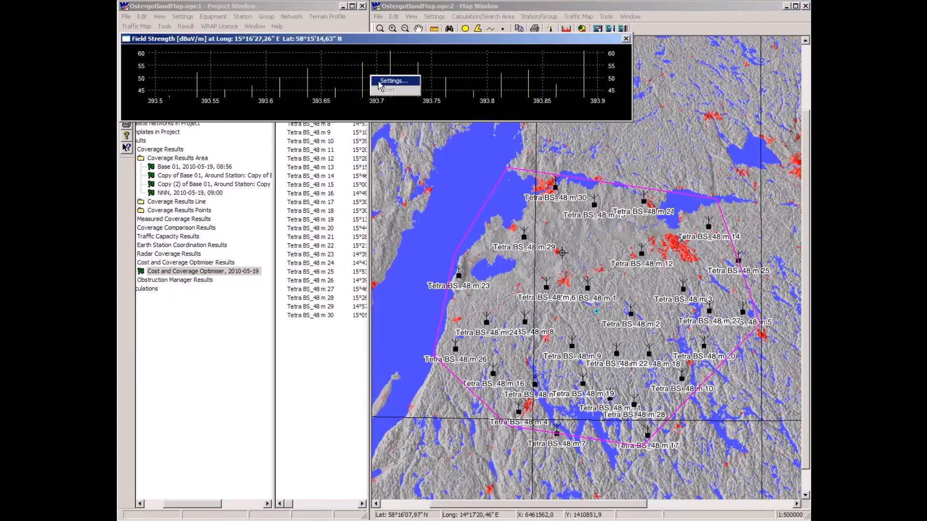
click(379, 82)
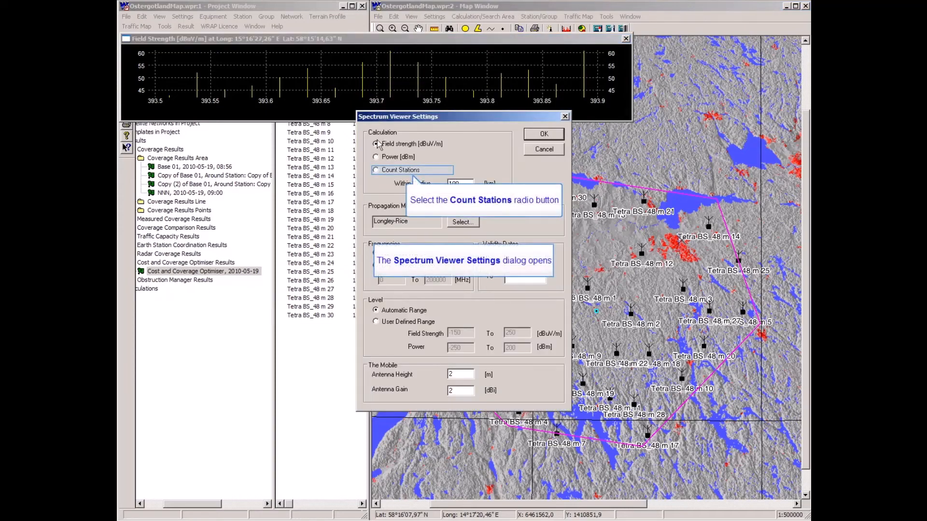
click(376, 171)
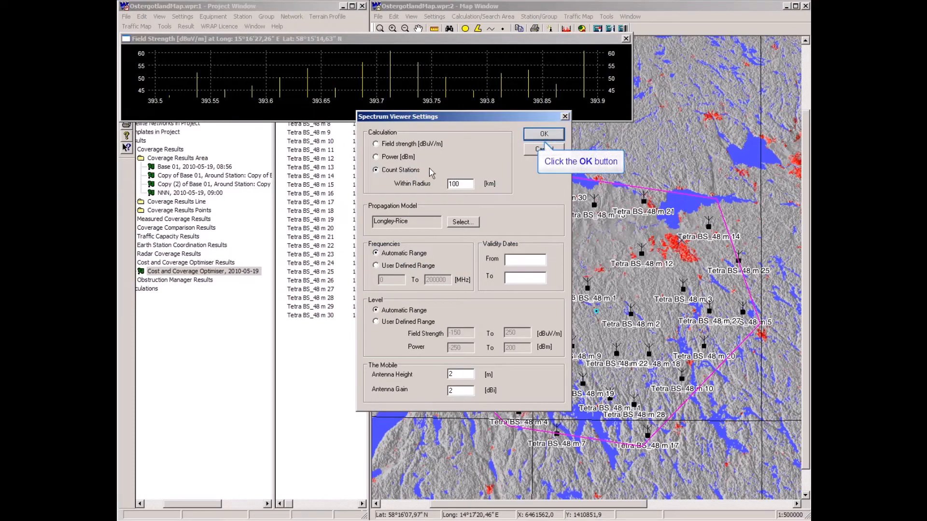
click(544, 136)
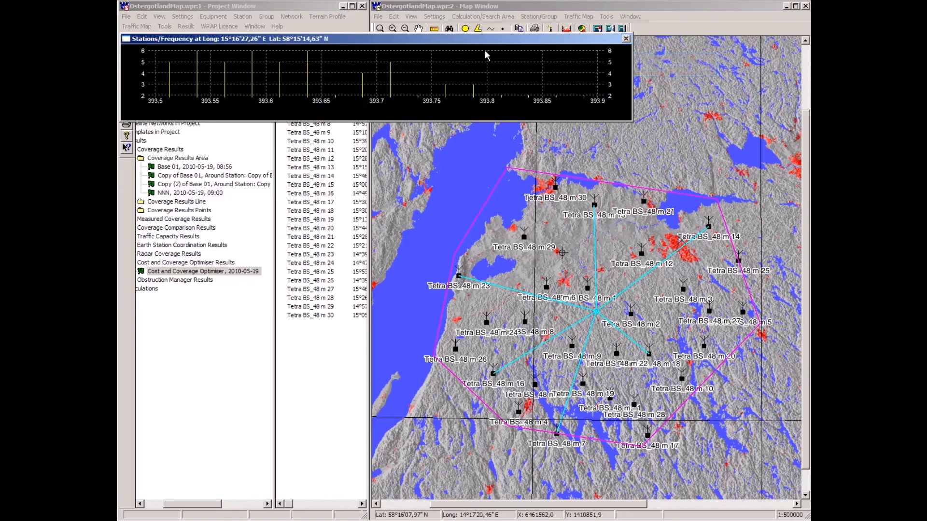
click(626, 39)
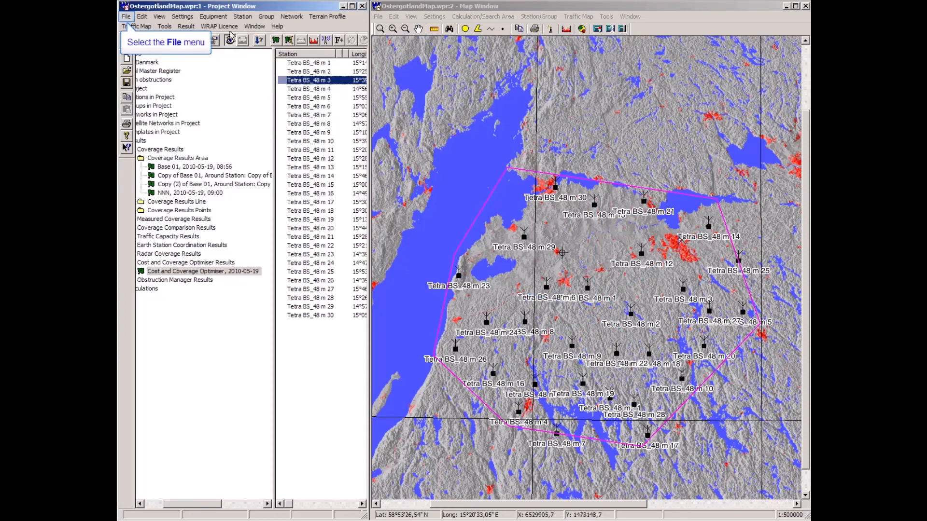
Step: Save the project under the new name OstergotlandMap_TETRA as a Wrap Project in the VideoRecordings folder
click(126, 18)
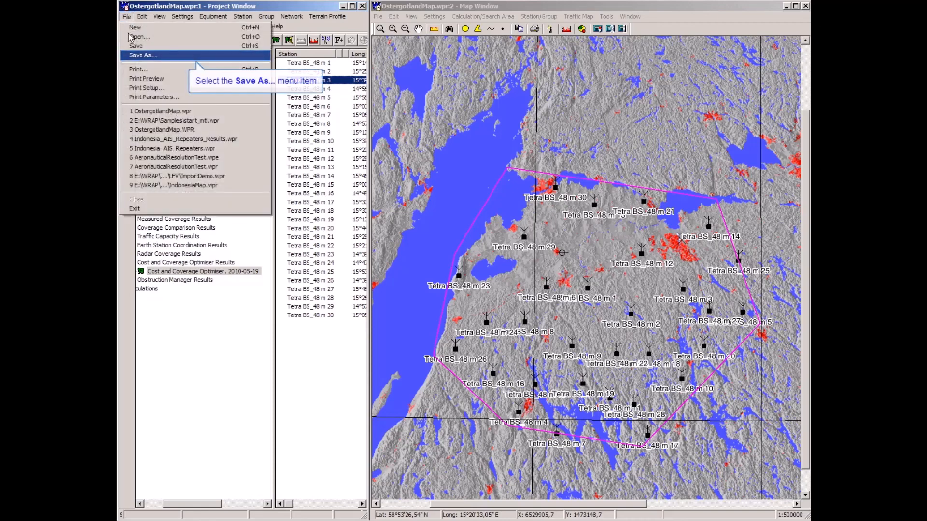
click(140, 55)
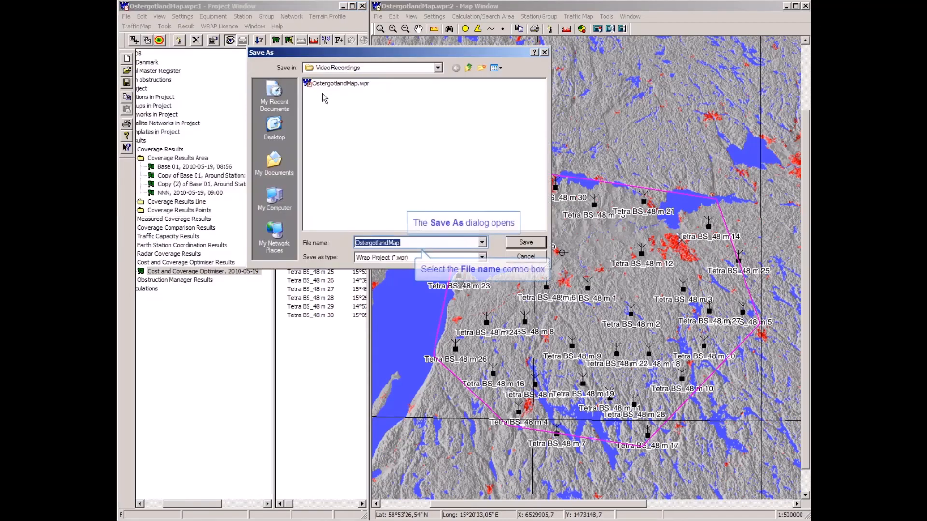
click(402, 243)
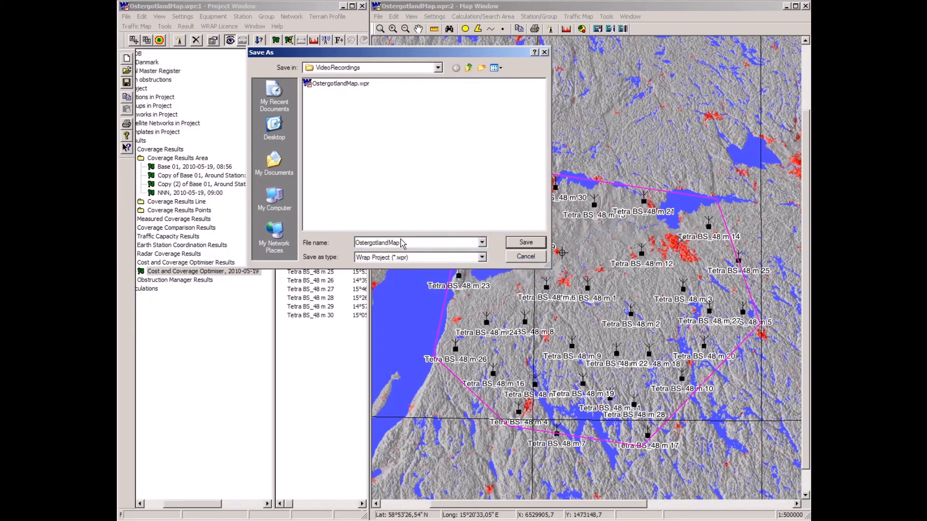
text(_TETRA)
key(Return)
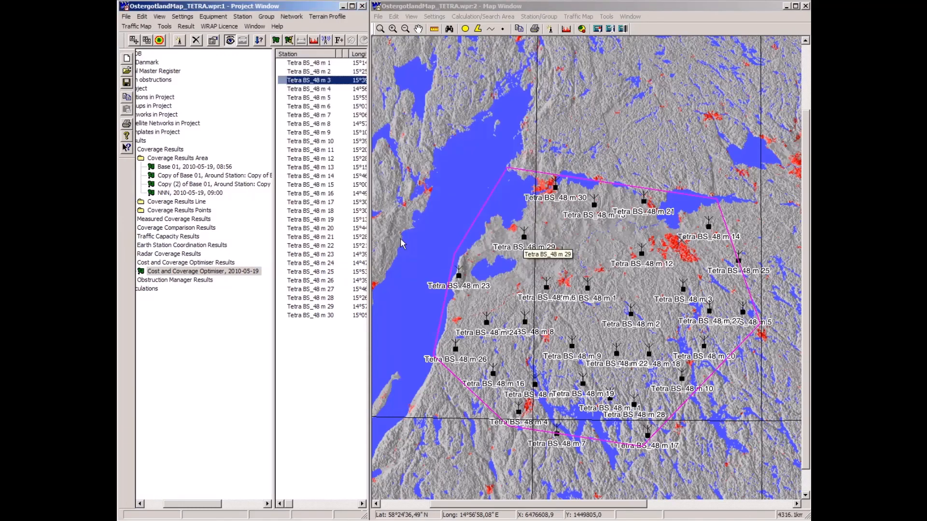